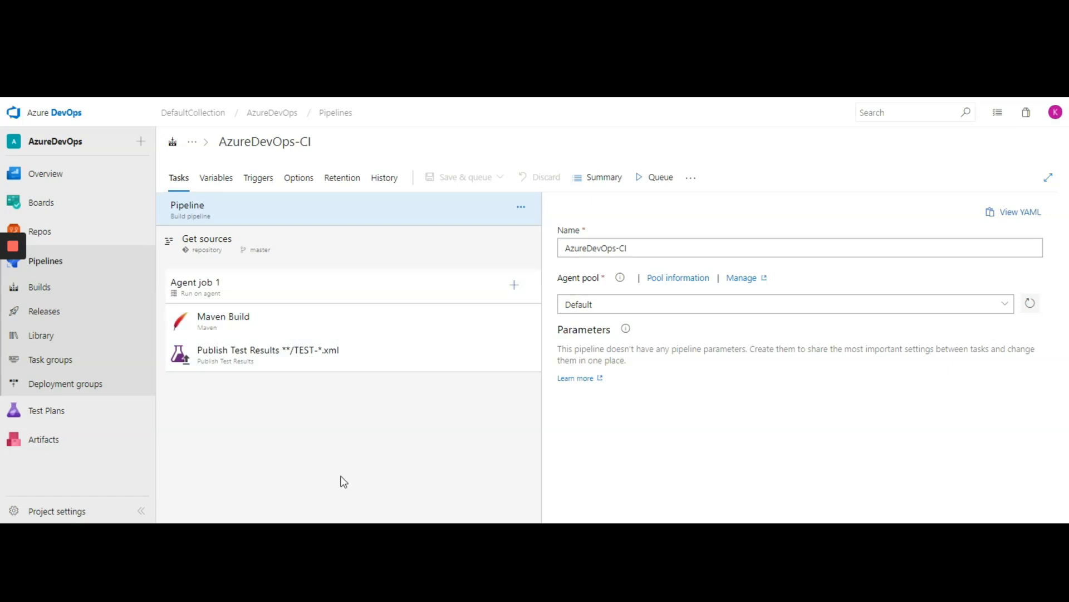
# Check the build agent's console, and queue the AzureDevOps-CI pipeline on the Default agent pool from the master branch.
pyautogui.hotkey('alt', 'Tab')
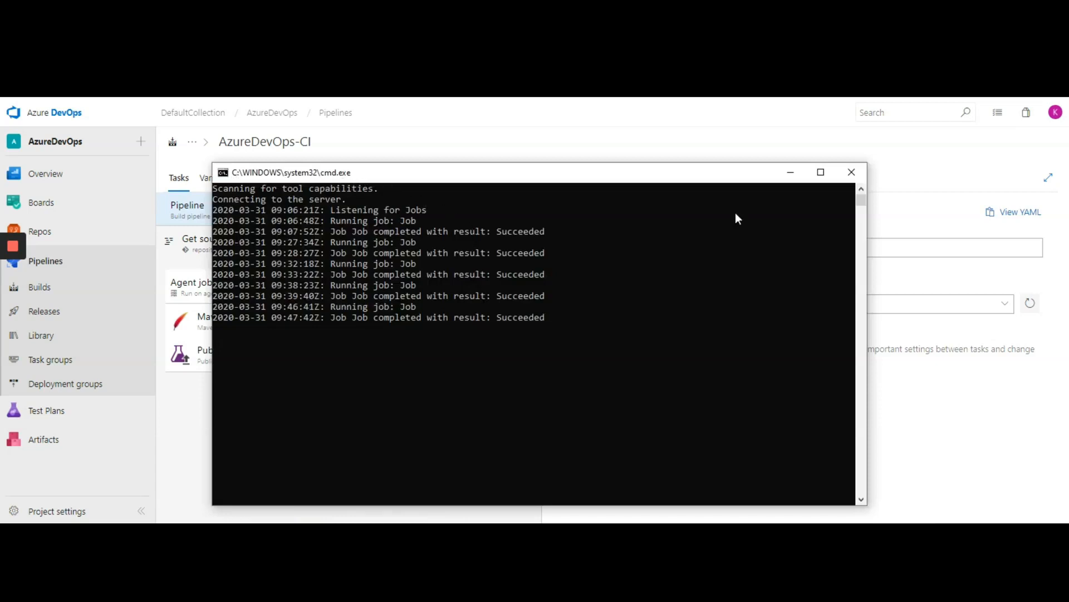
pyautogui.click(791, 174)
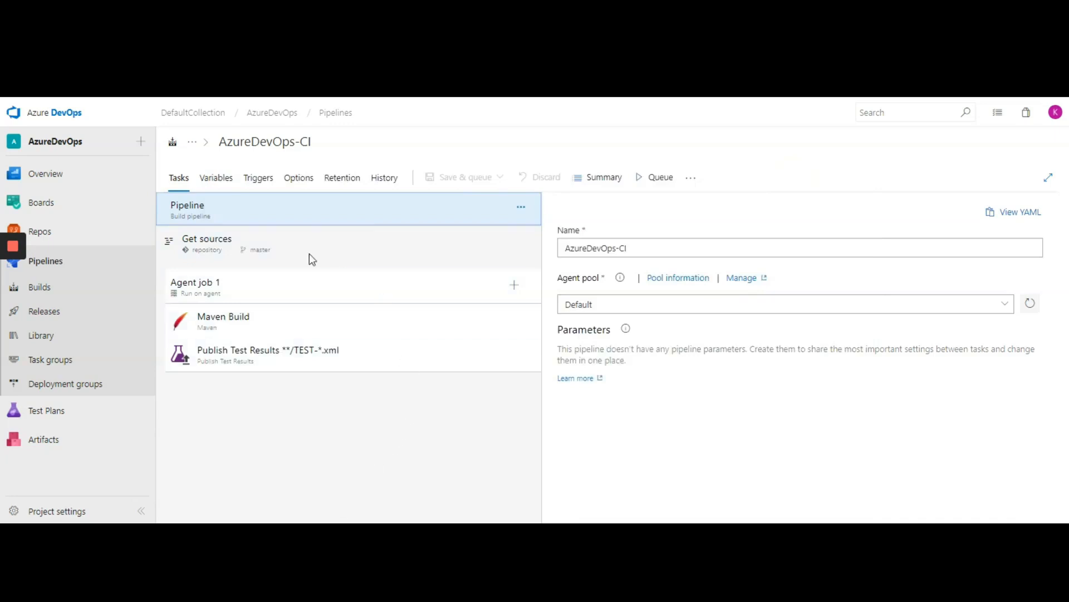
pyautogui.click(656, 183)
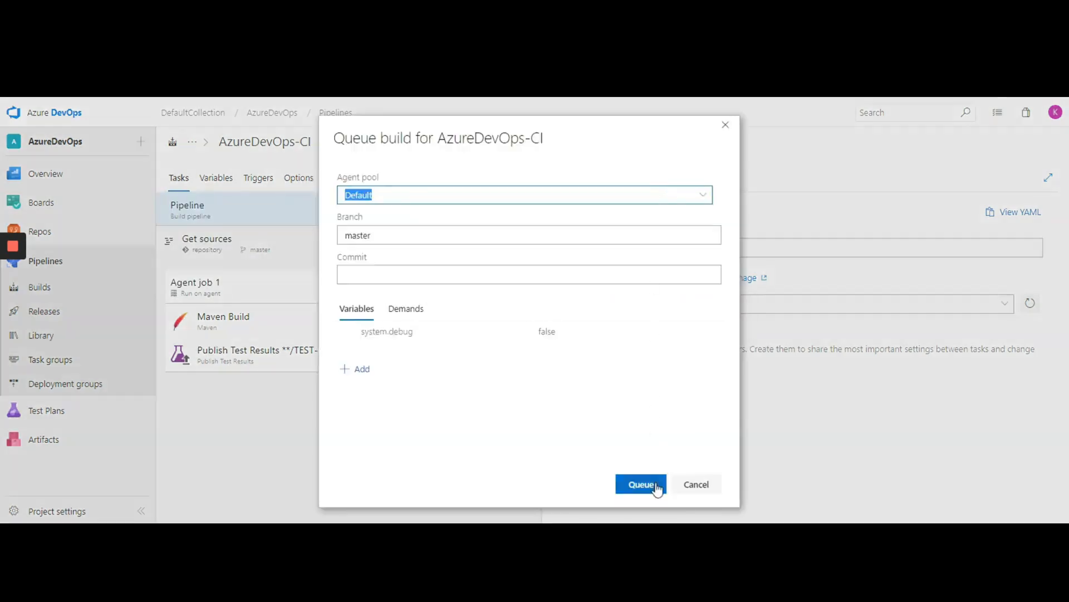
pyautogui.click(657, 488)
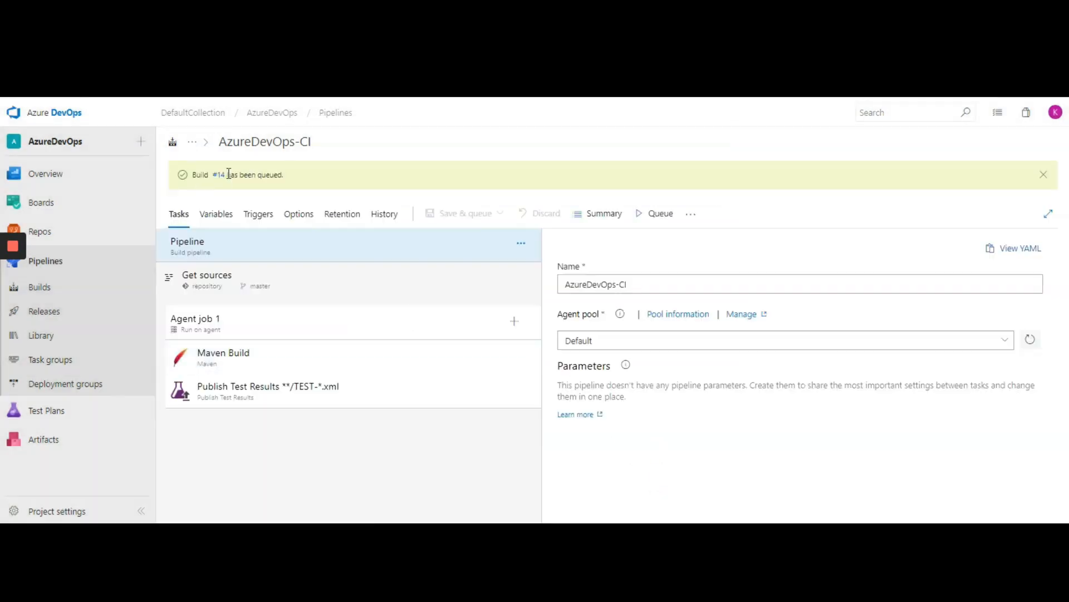
# Open the queued build's page, check the agent console for the running job, and view the build log.
pyautogui.click(219, 176)
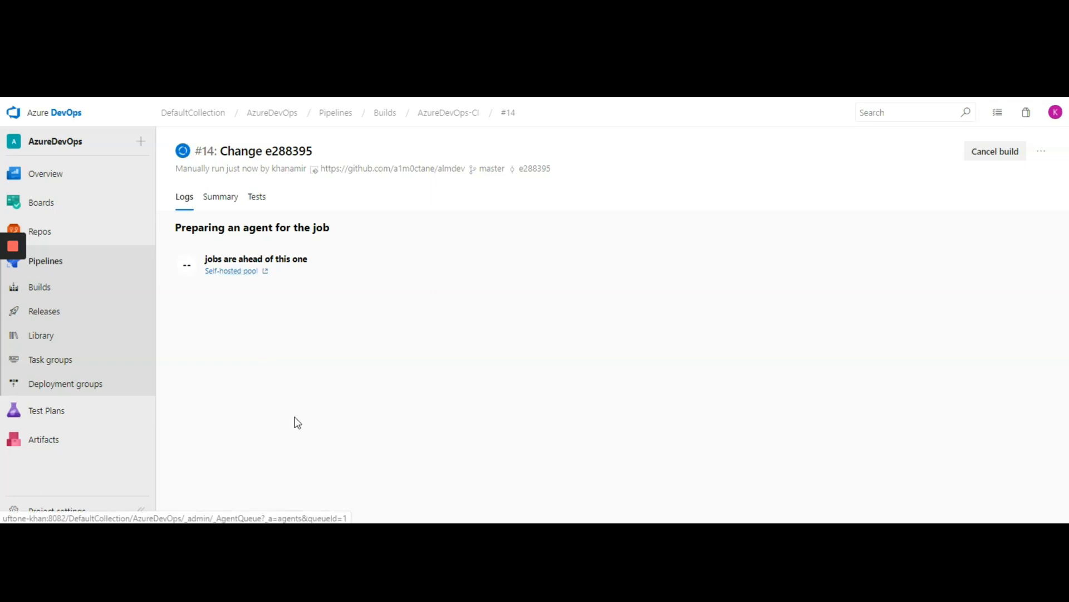
pyautogui.click(316, 535)
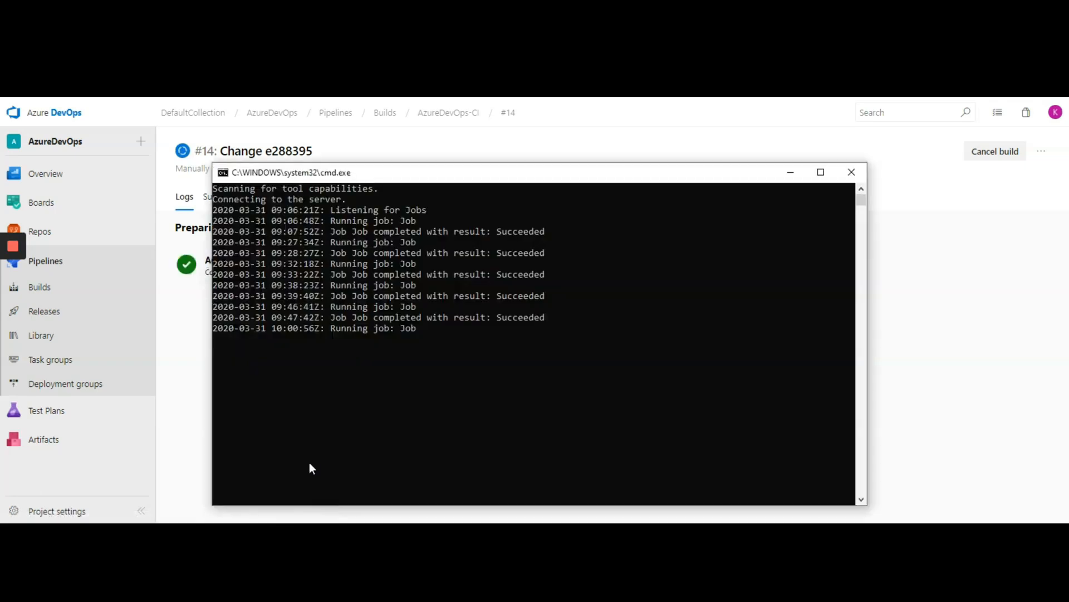
pyautogui.click(316, 535)
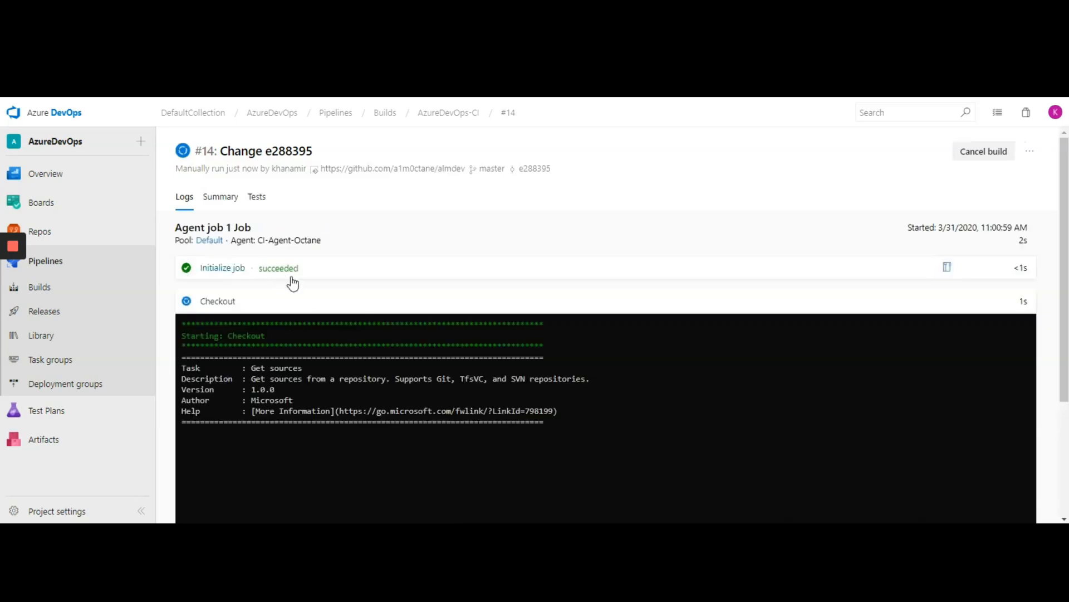
pyautogui.scroll(-3, 294, 288)
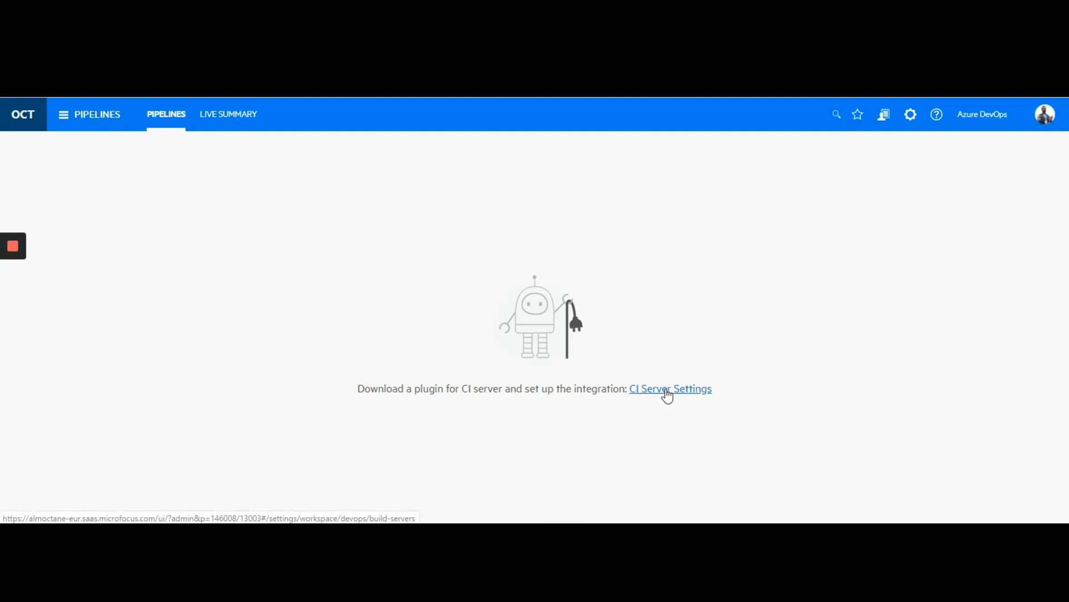
# In ALM Octane, open the CI server settings and go to the download page of the TFS plugin.
pyautogui.click(668, 396)
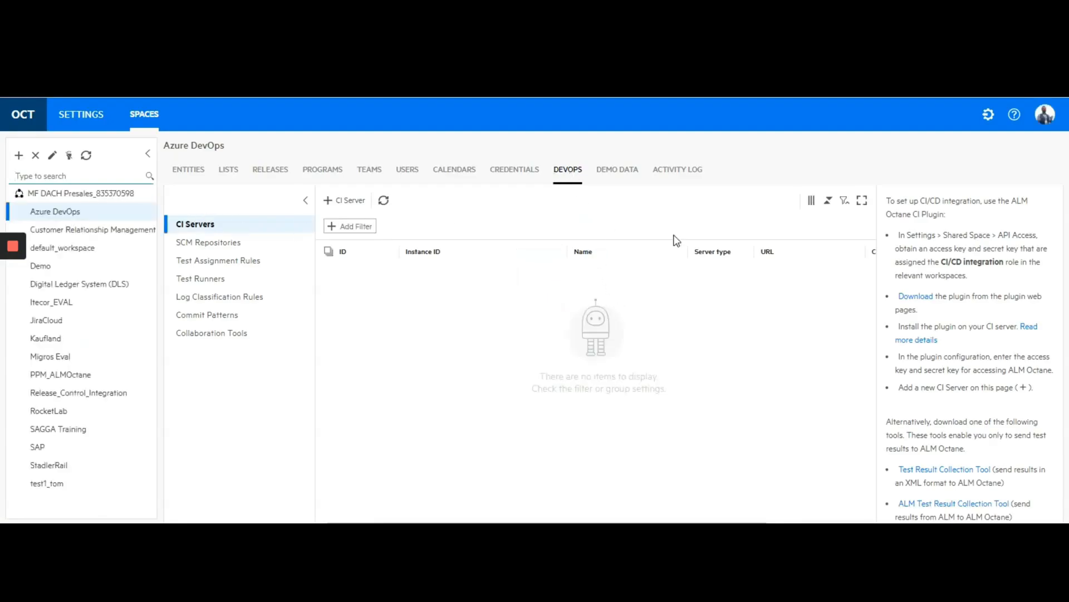
pyautogui.click(918, 299)
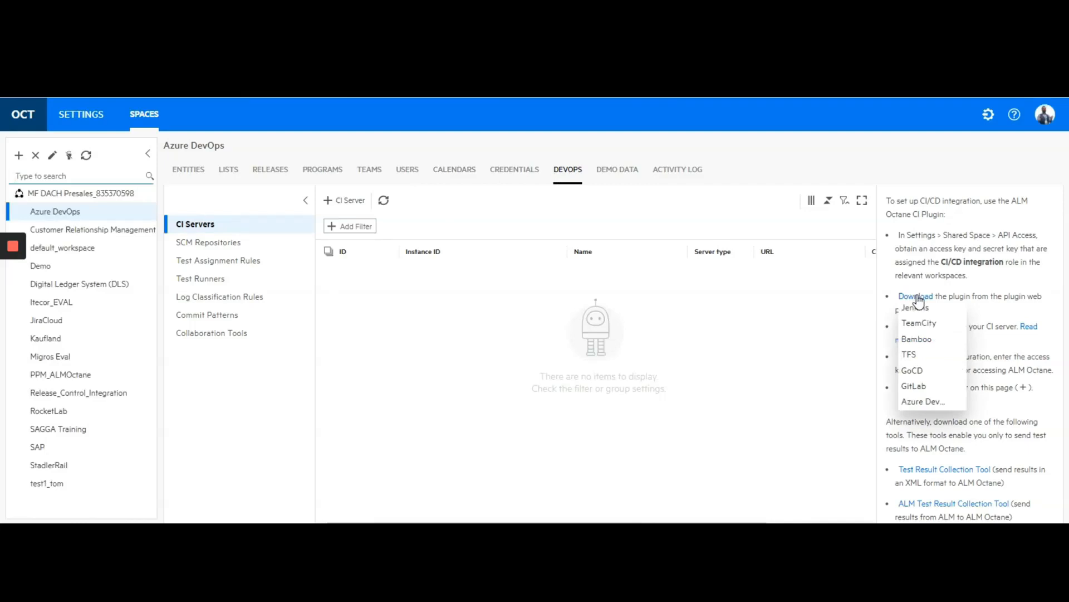
pyautogui.click(917, 356)
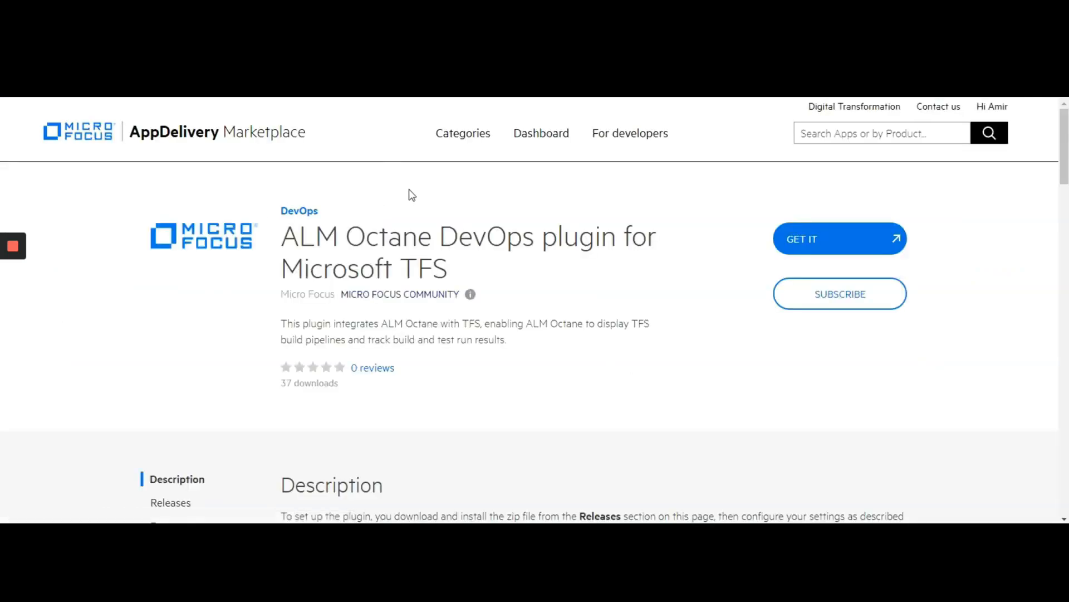
# Download the ALMOctane-AzureDevOps-Plugin-2019-setup V1.4 release from the plugin's marketplace page.
pyautogui.scroll(-8, 411, 195)
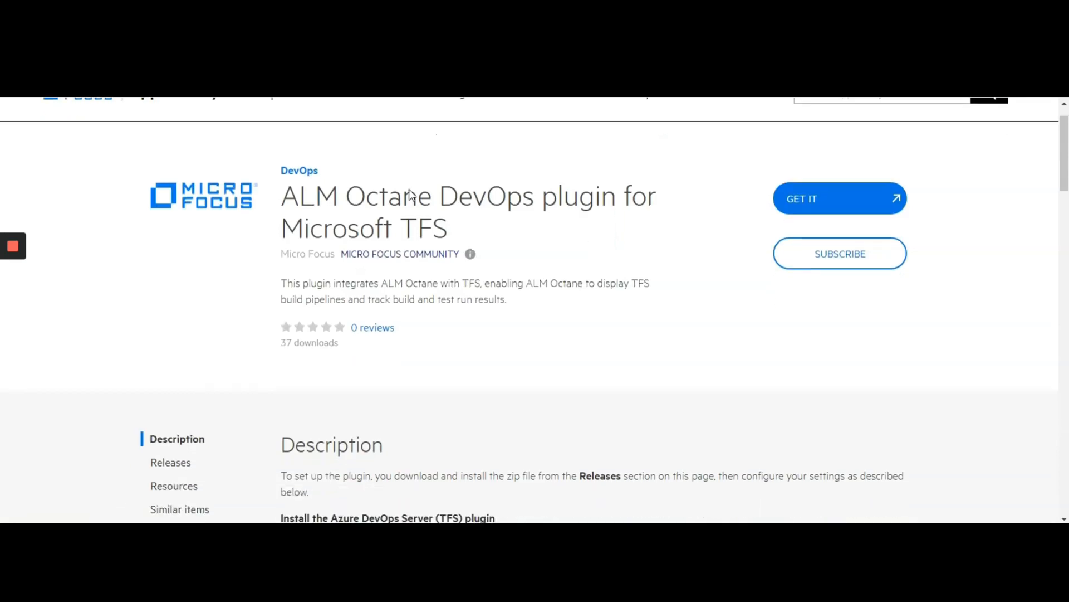
pyautogui.scroll(-10, 410, 192)
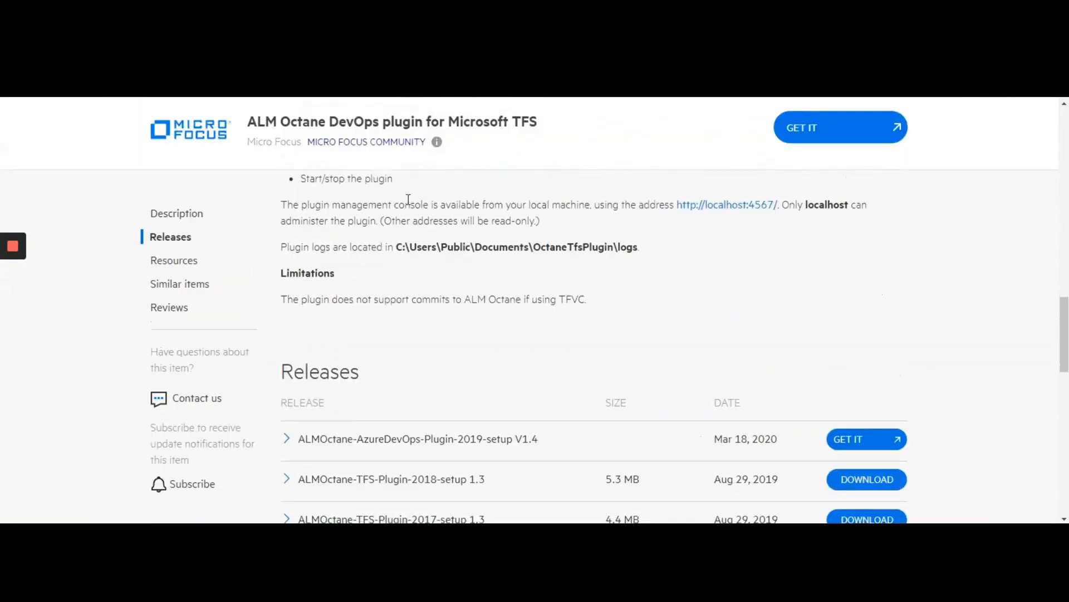
pyautogui.scroll(-3, 406, 201)
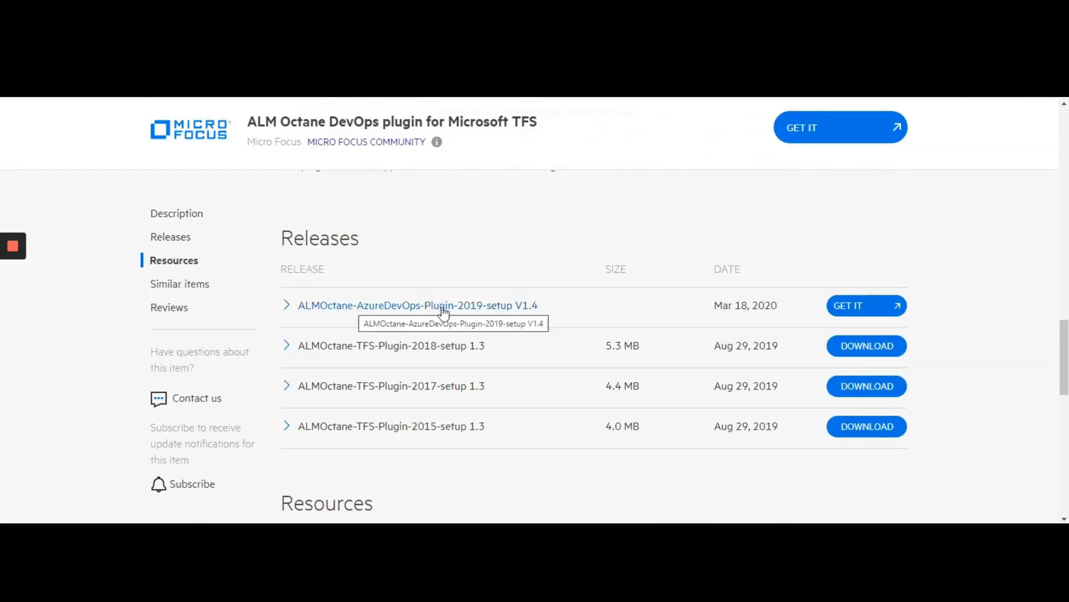
pyautogui.click(855, 312)
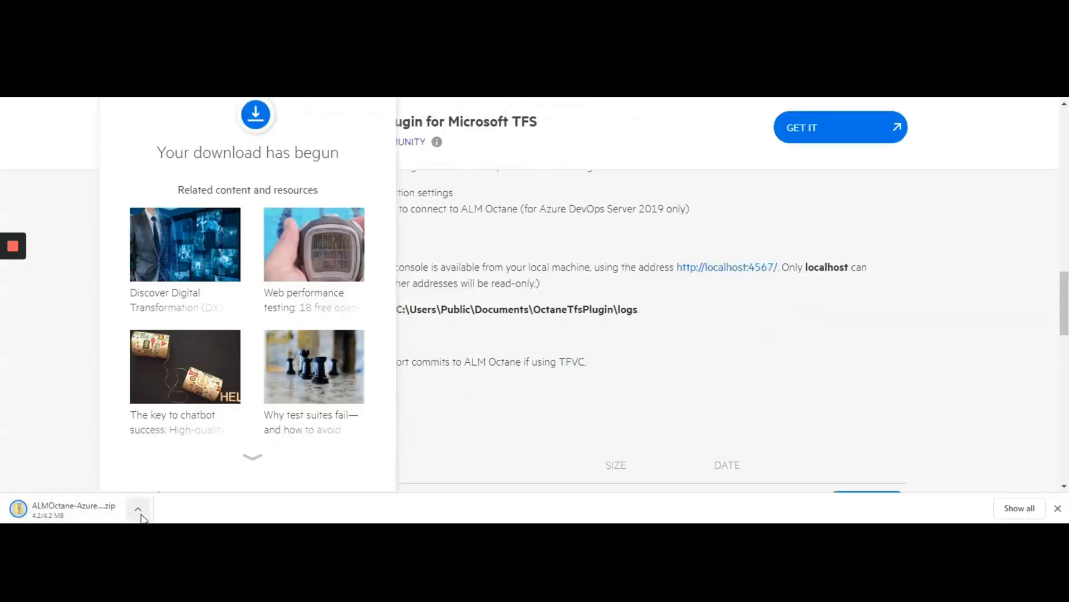
# Launch setup.exe from the plugin archive in File Explorer and exit the setup wizard without repairing or removing the plugin.
pyautogui.moveTo(83, 533)
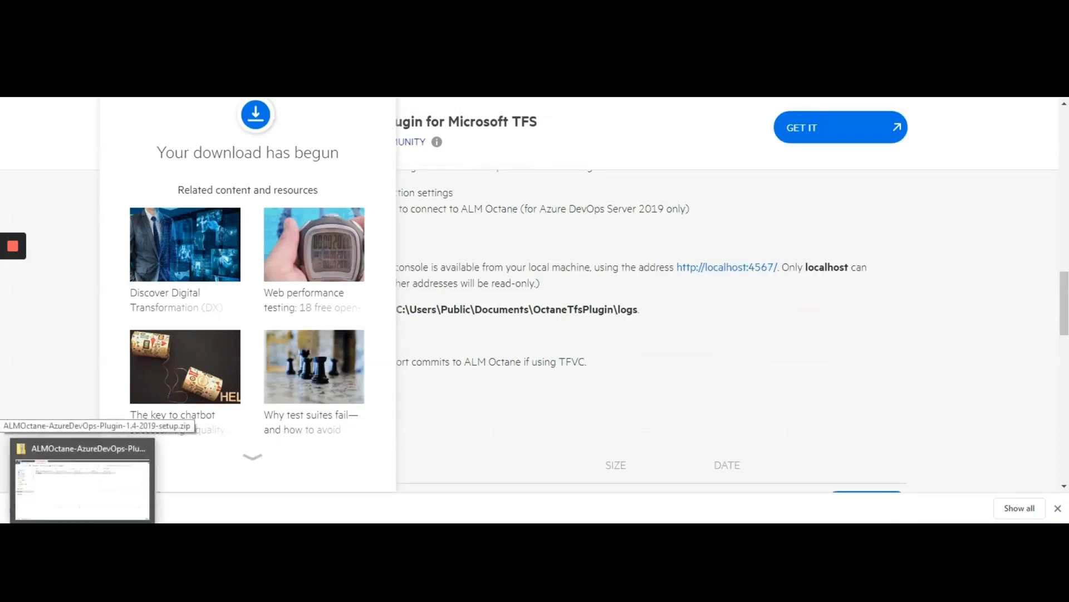
pyautogui.click(82, 507)
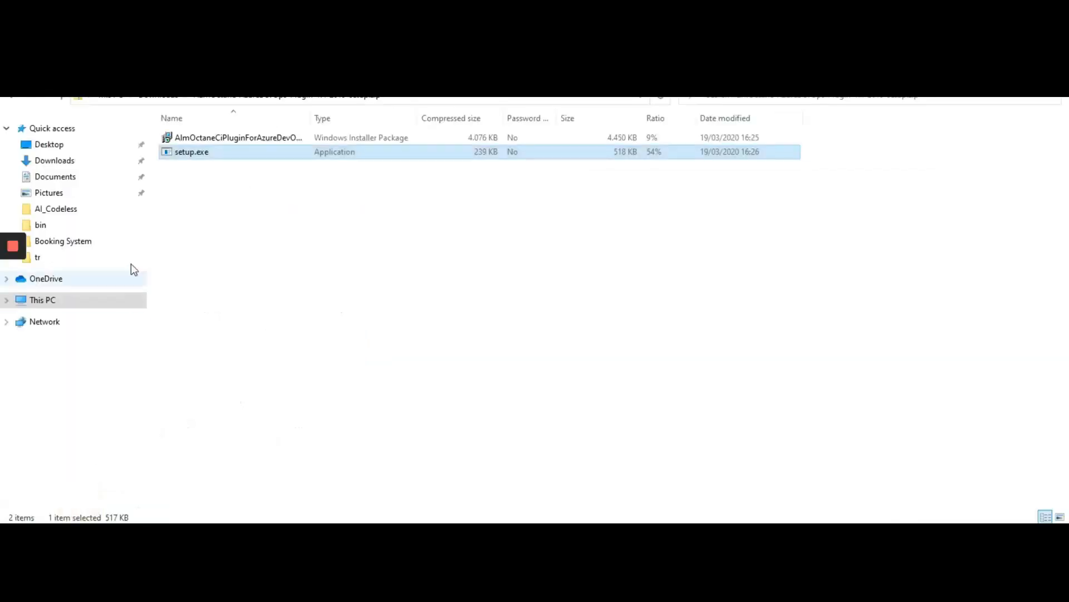
pyautogui.doubleClick(178, 152)
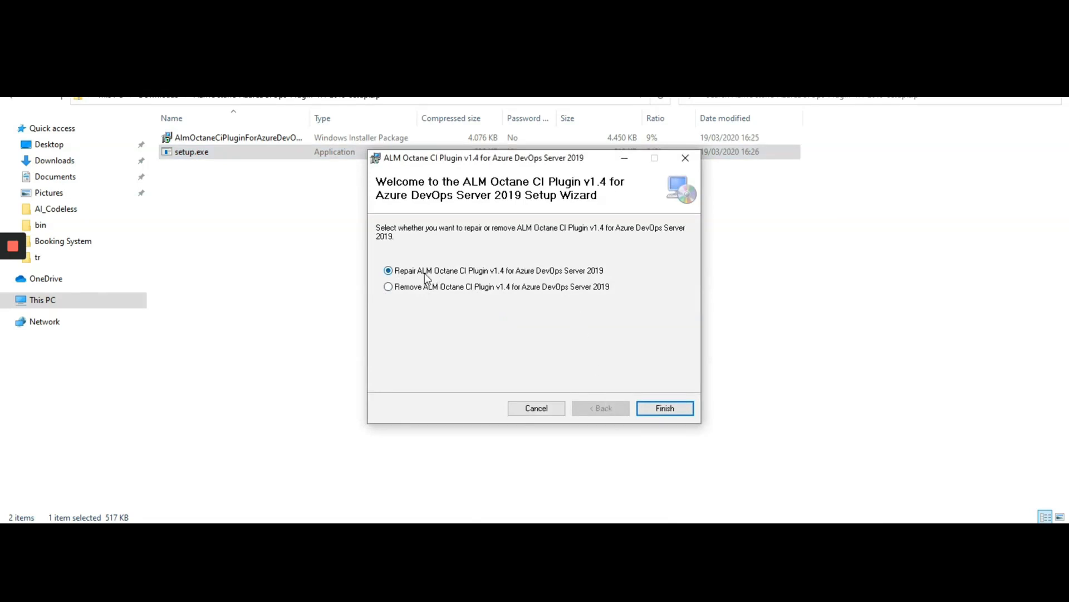
pyautogui.click(527, 411)
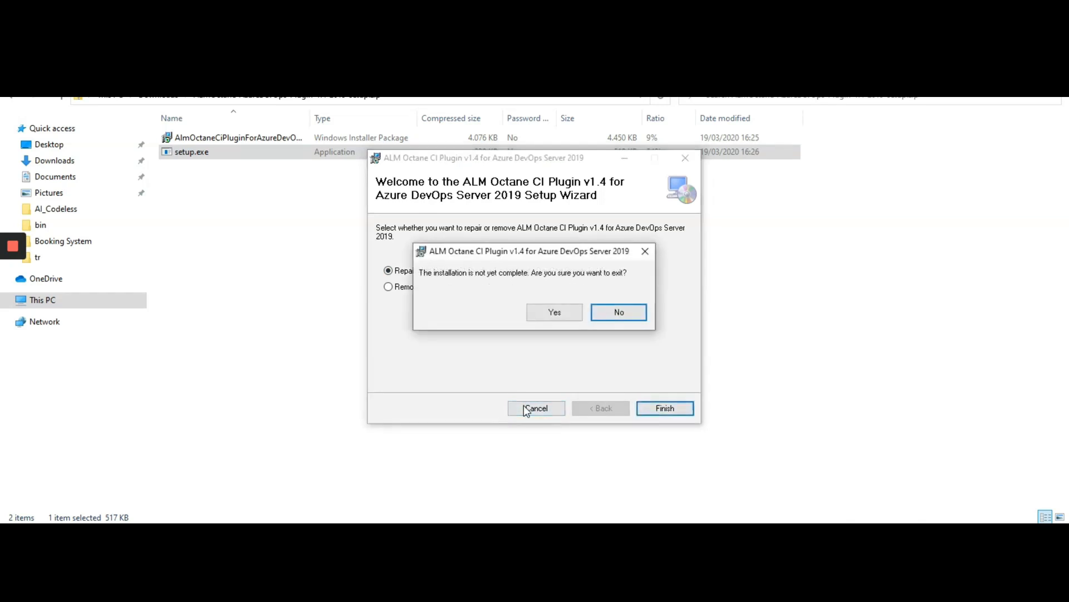
pyautogui.click(556, 318)
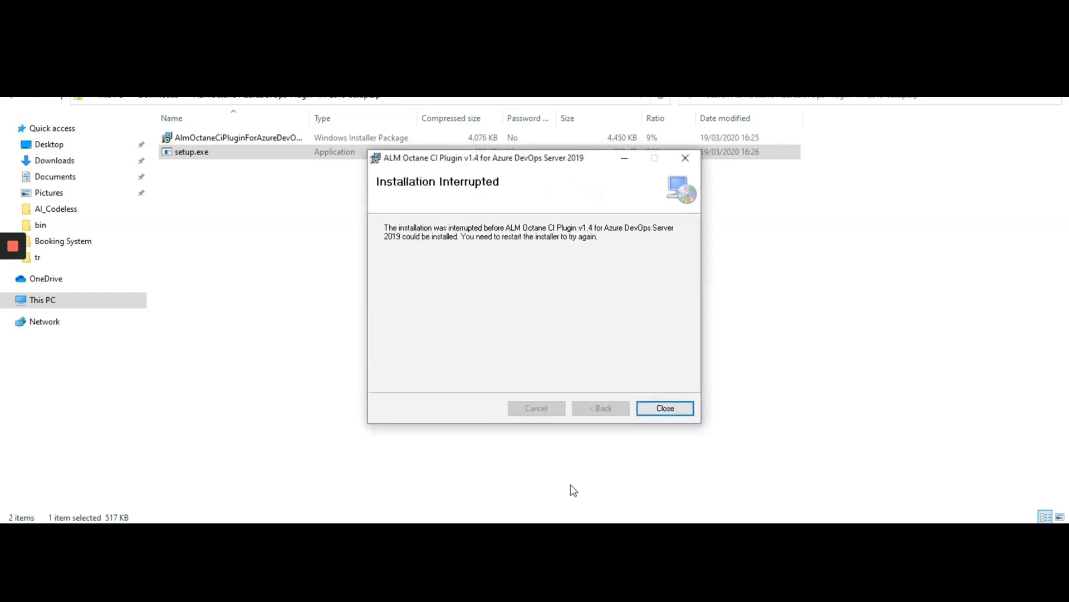
pyautogui.click(665, 408)
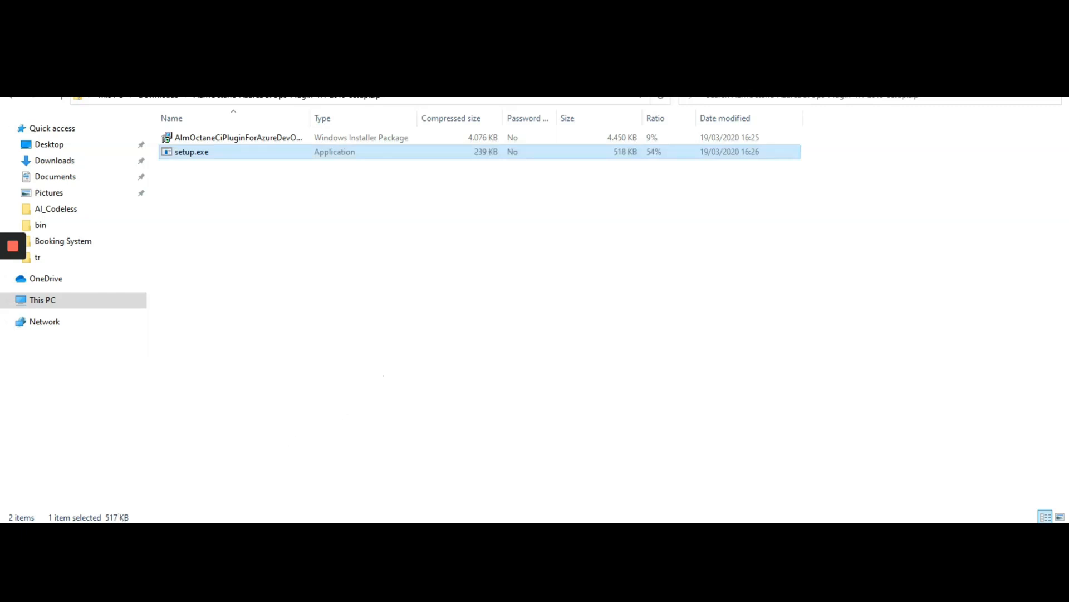
# Switch back to the browser and open the local configuration page of the ALM Octane CI plugin for Azure DevOps Server.
pyautogui.click(117, 504)
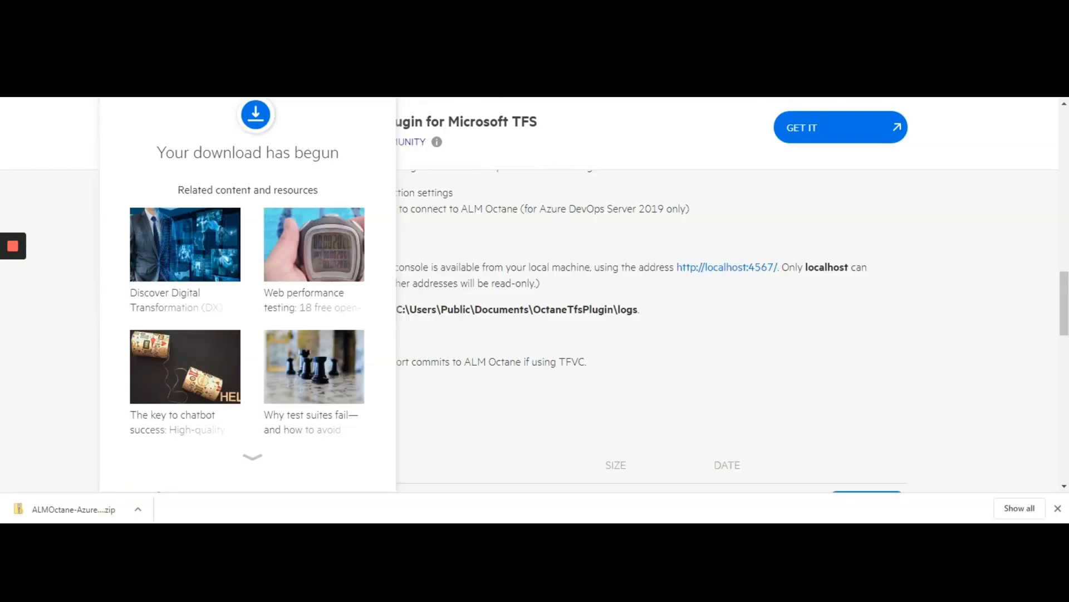
pyautogui.write('local')
pyautogui.click(526, 212)
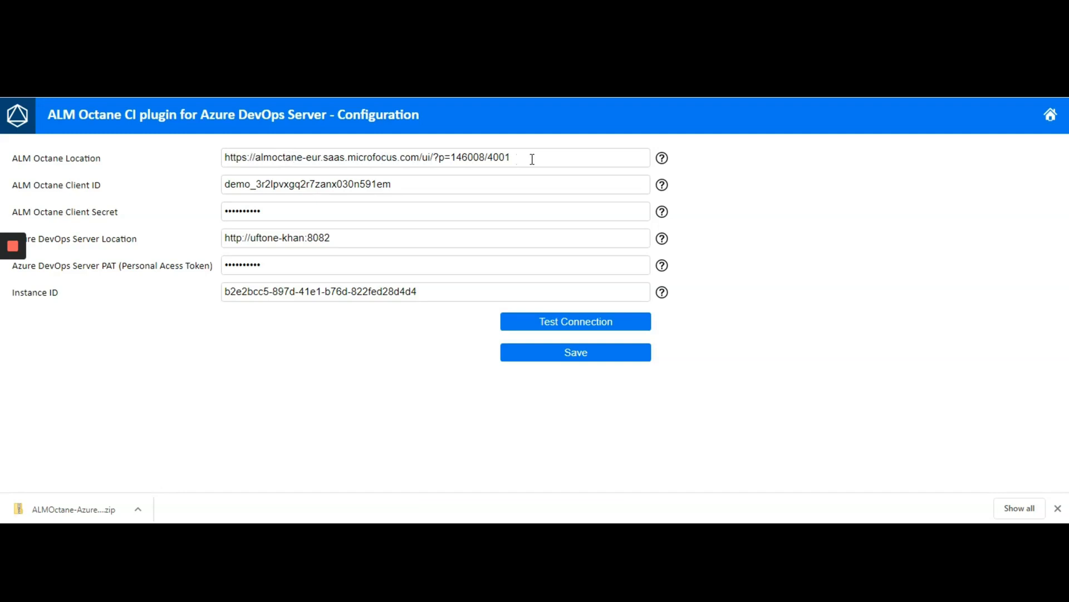
# Review the ALM Octane location, client ID and client secret fields in the plugin configuration.
pyautogui.moveTo(532, 159); pyautogui.dragTo(198, 175)
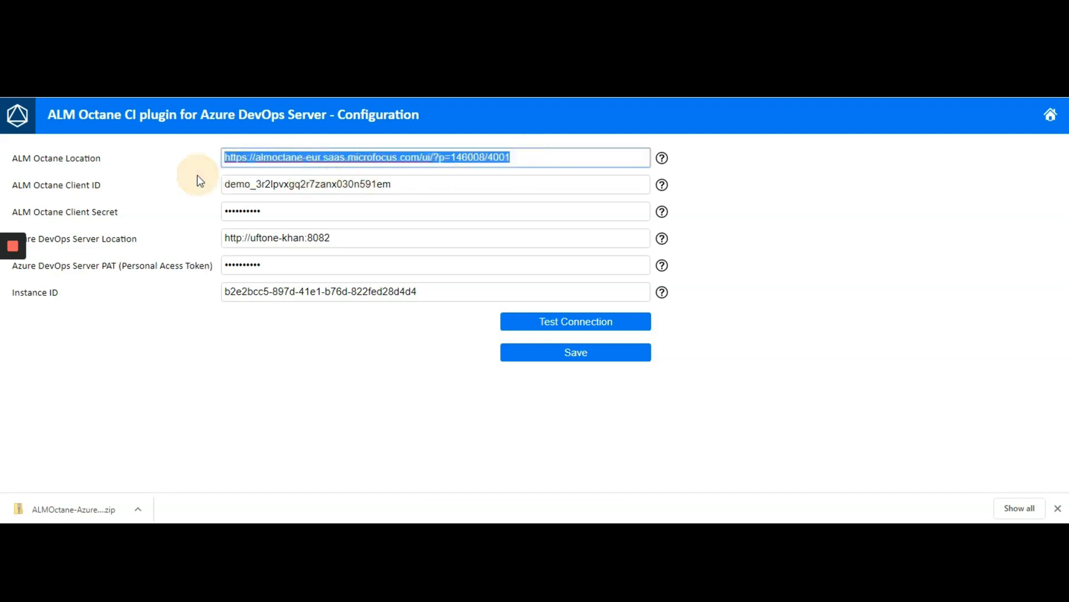
pyautogui.click(481, 180)
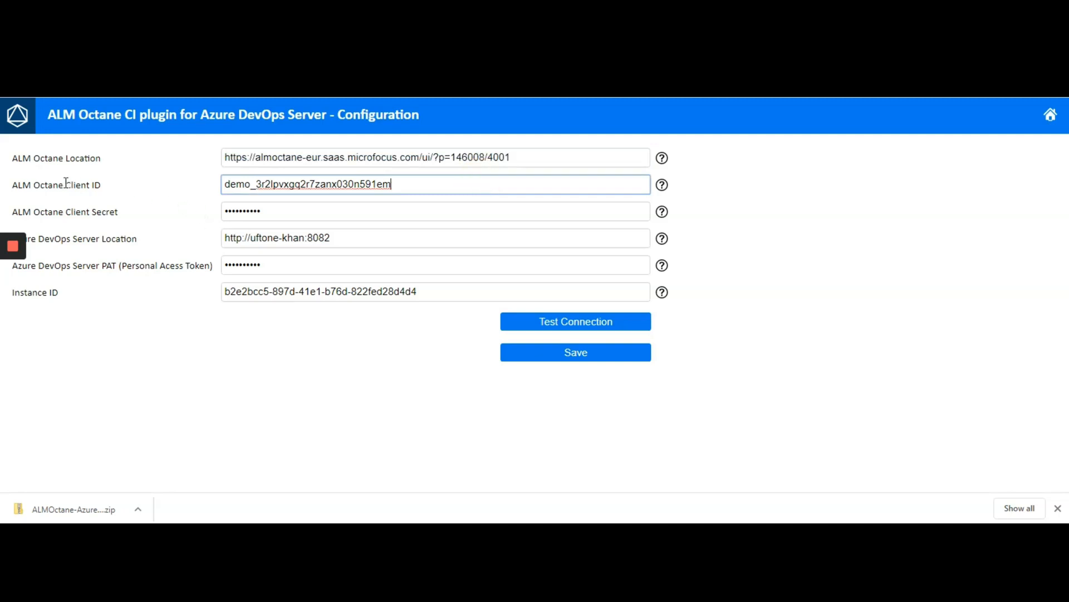
pyautogui.click(352, 213)
pyautogui.click(351, 186)
pyautogui.click(351, 208)
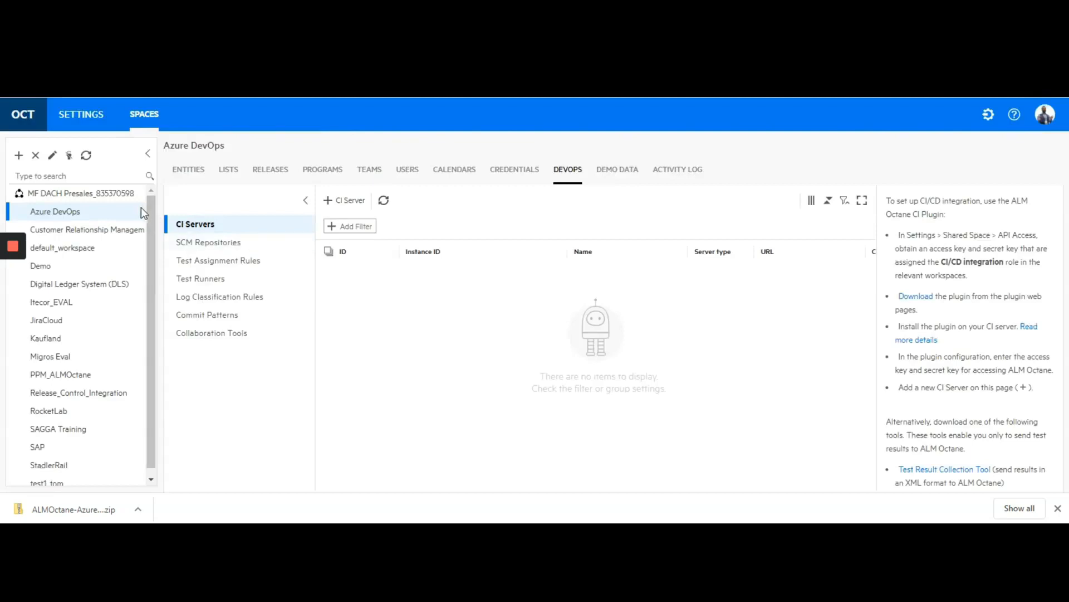
# In ALM Octane, select the MF DACH Presales shared space and open its API access list.
pyautogui.click(63, 193)
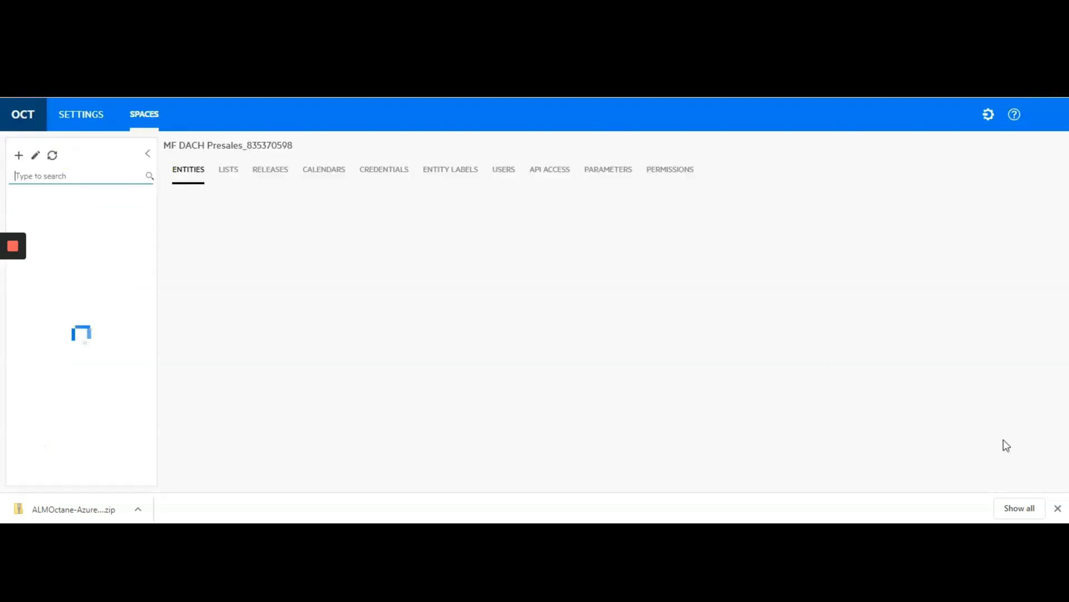
pyautogui.click(1057, 508)
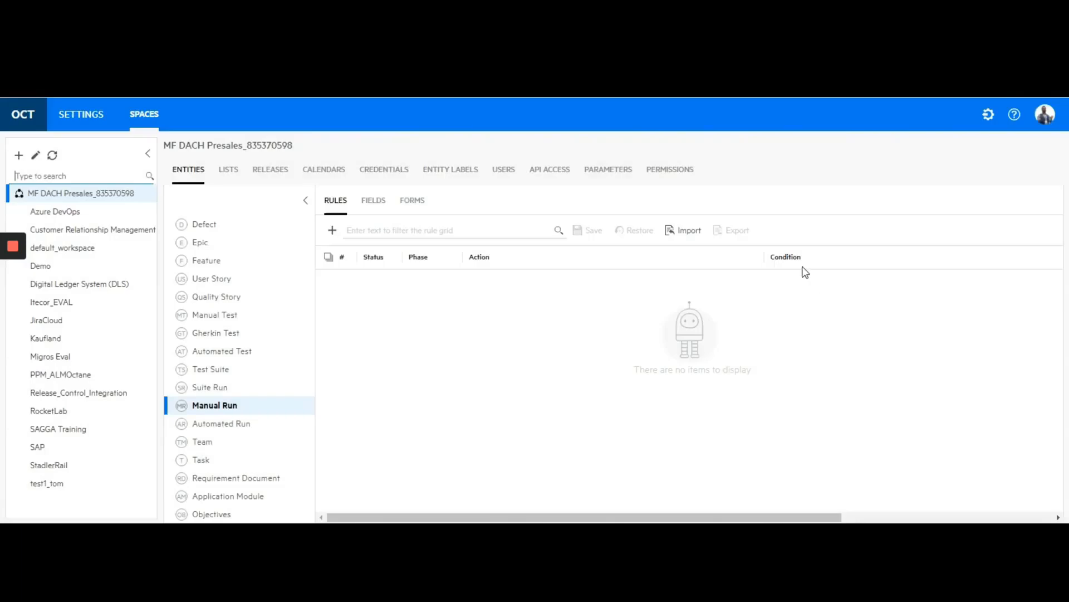
pyautogui.click(566, 176)
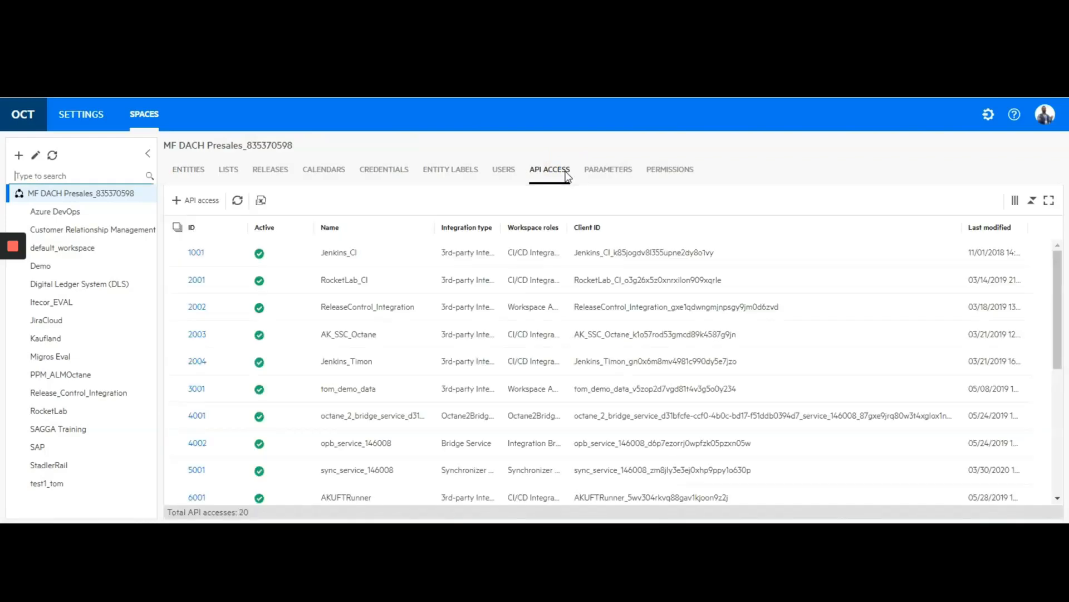
# Start a new API access with the CI/CD Integration role, try assigning the Azure DevOps workspace, and cancel the entry.
pyautogui.click(209, 202)
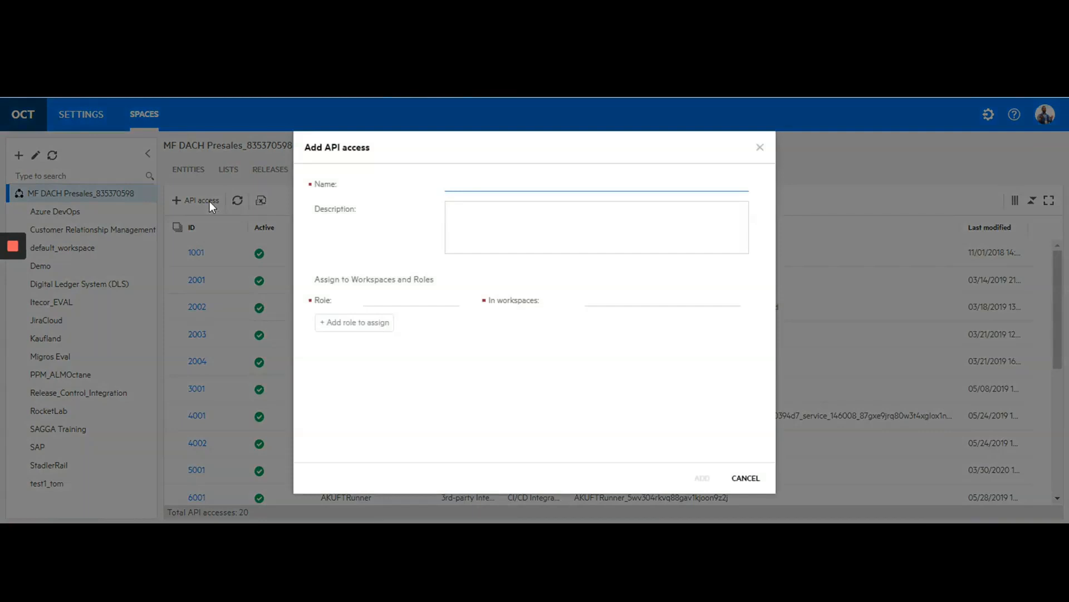
pyautogui.click(439, 296)
pyautogui.scroll(-5, 421, 406)
pyautogui.scroll(-3, 425, 414)
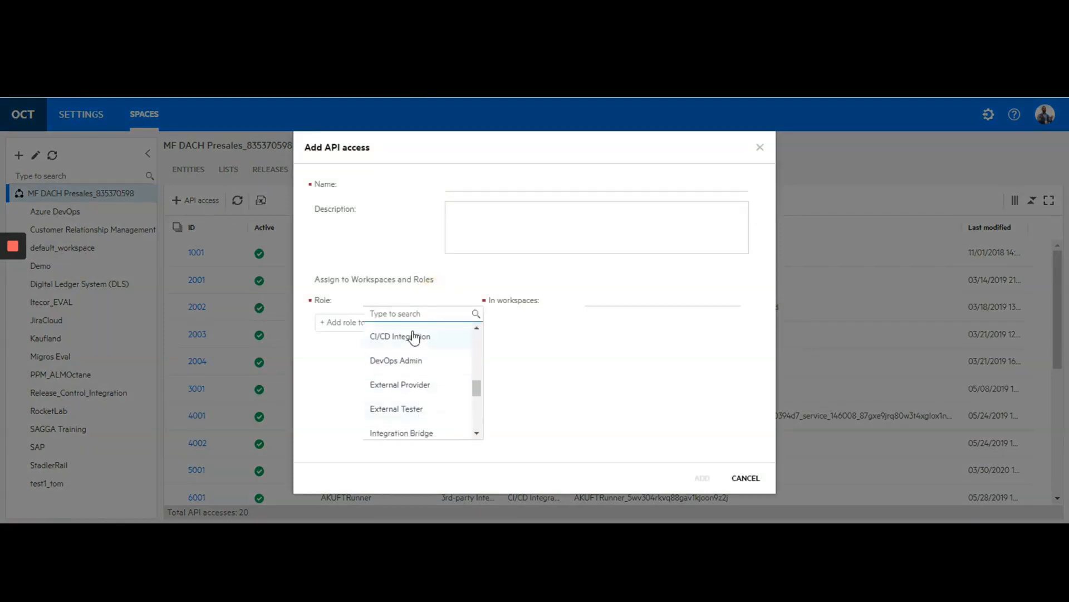
pyautogui.click(413, 337)
pyautogui.click(656, 300)
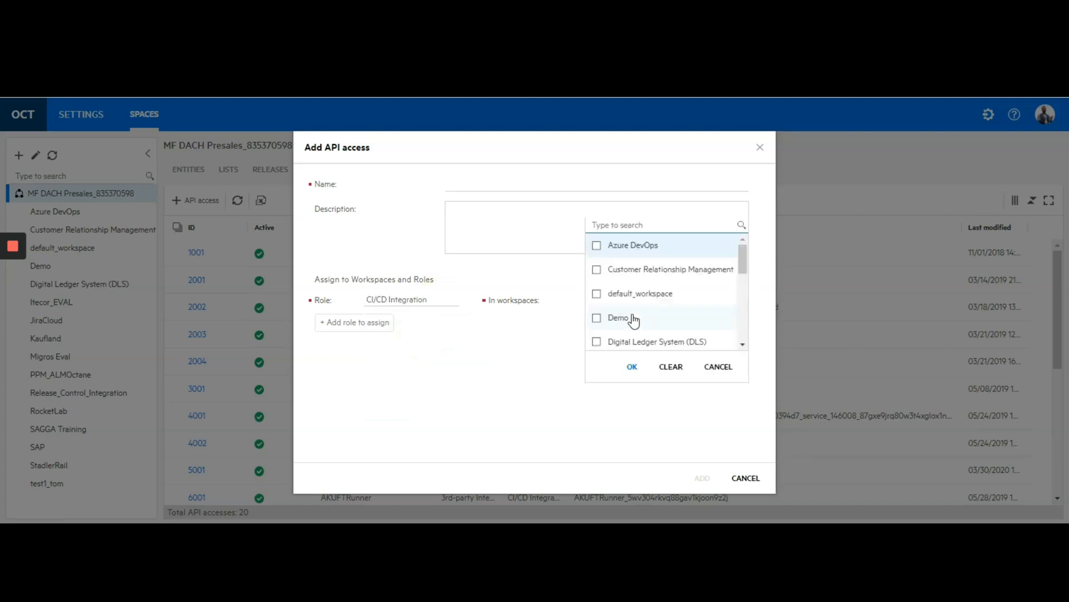
pyautogui.click(598, 245)
pyautogui.click(718, 369)
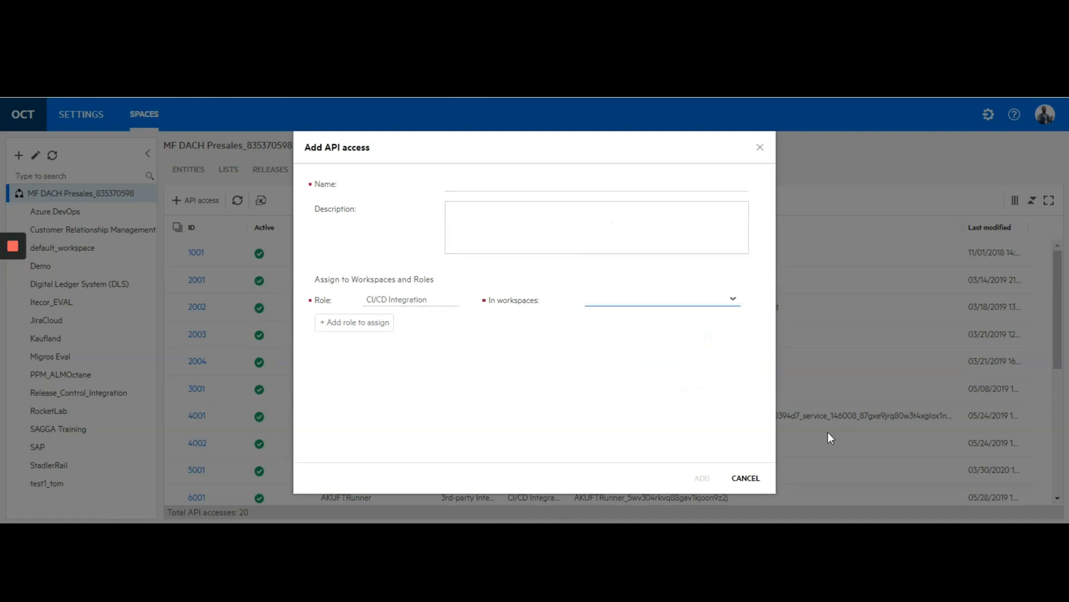
pyautogui.click(737, 479)
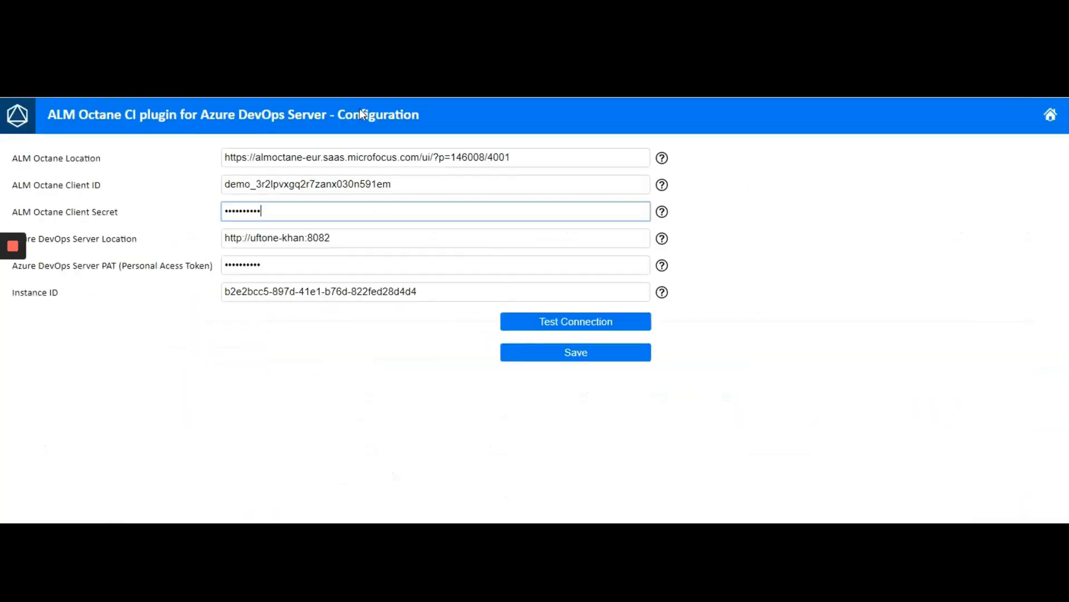
# Back in the plugin configuration, review the client ID, client secret and Azure DevOps Server location fields.
pyautogui.click(303, 186)
pyautogui.click(306, 210)
pyautogui.moveTo(356, 239); pyautogui.dragTo(213, 238)
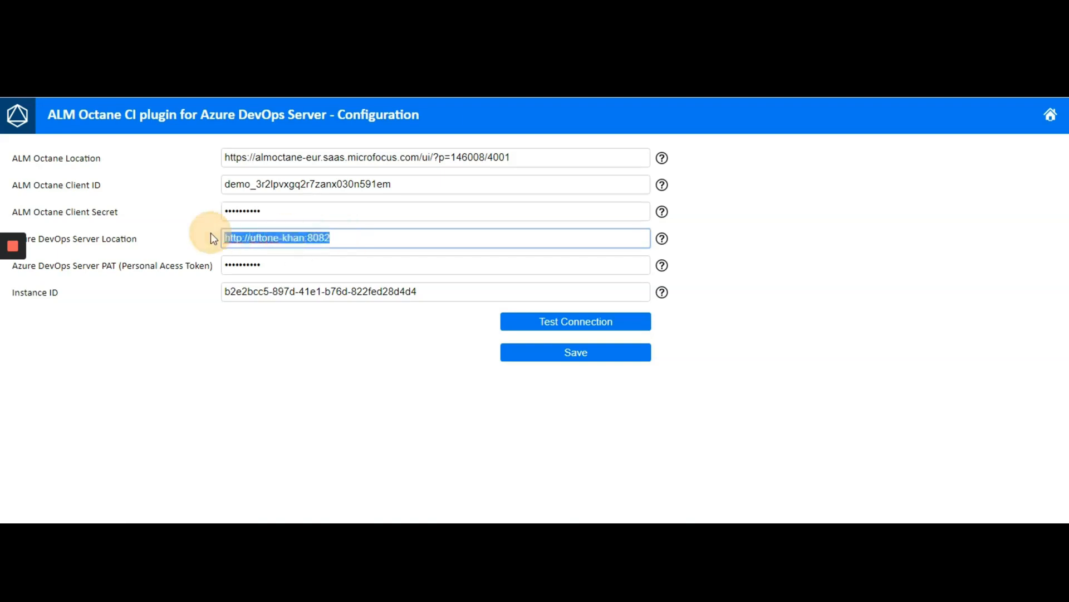
# Examine the host name and port parts of the Azure DevOps Server location.
pyautogui.click(336, 238)
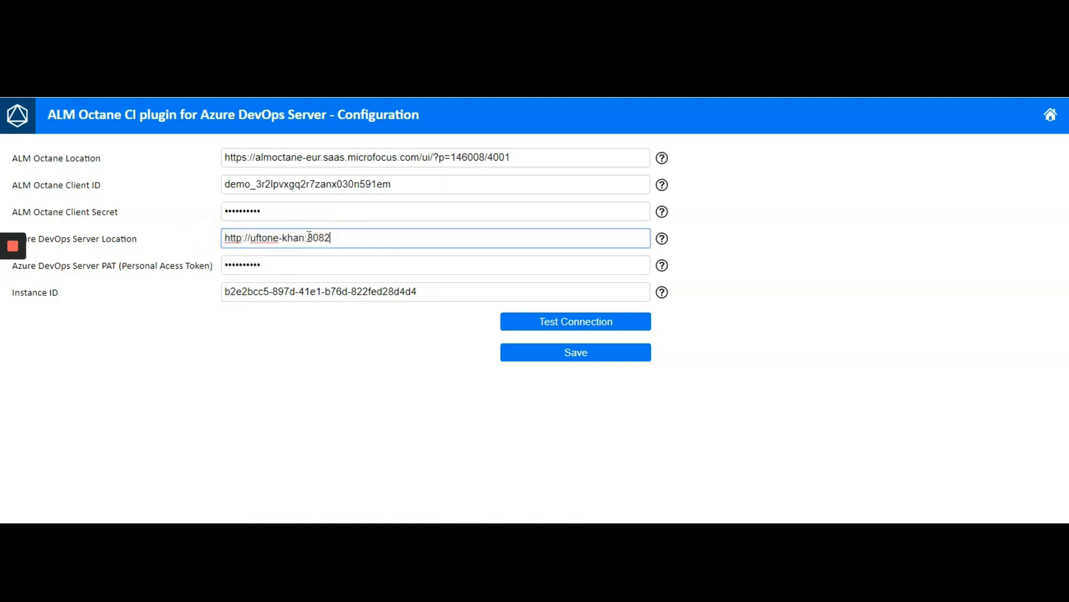
pyautogui.click(252, 239)
pyautogui.moveTo(308, 239); pyautogui.dragTo(351, 238)
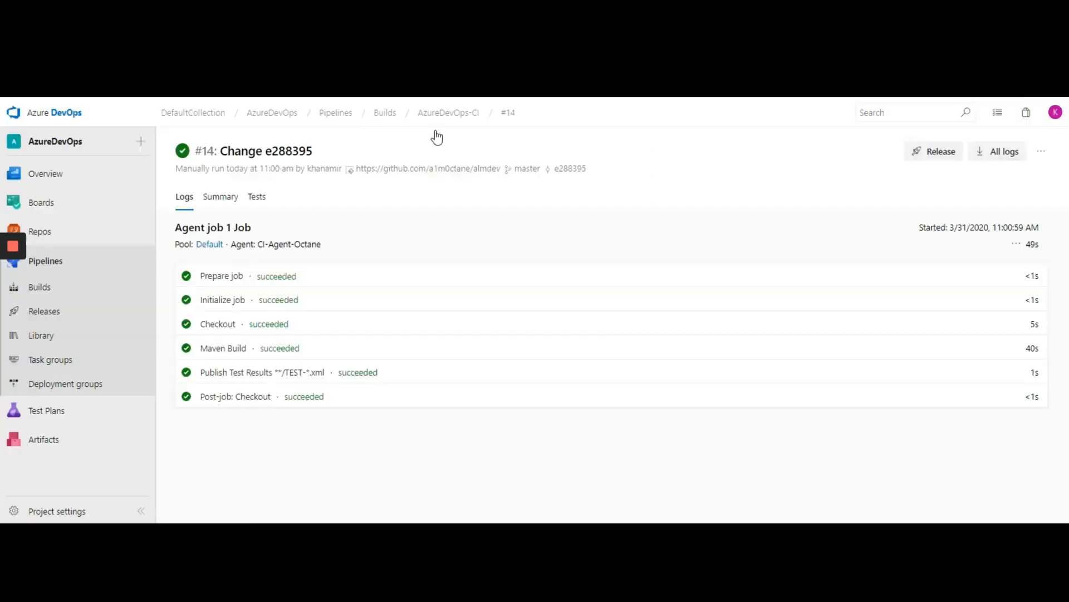
# In Azure DevOps, open the personal access tokens page in the account's security settings.
pyautogui.click(1056, 114)
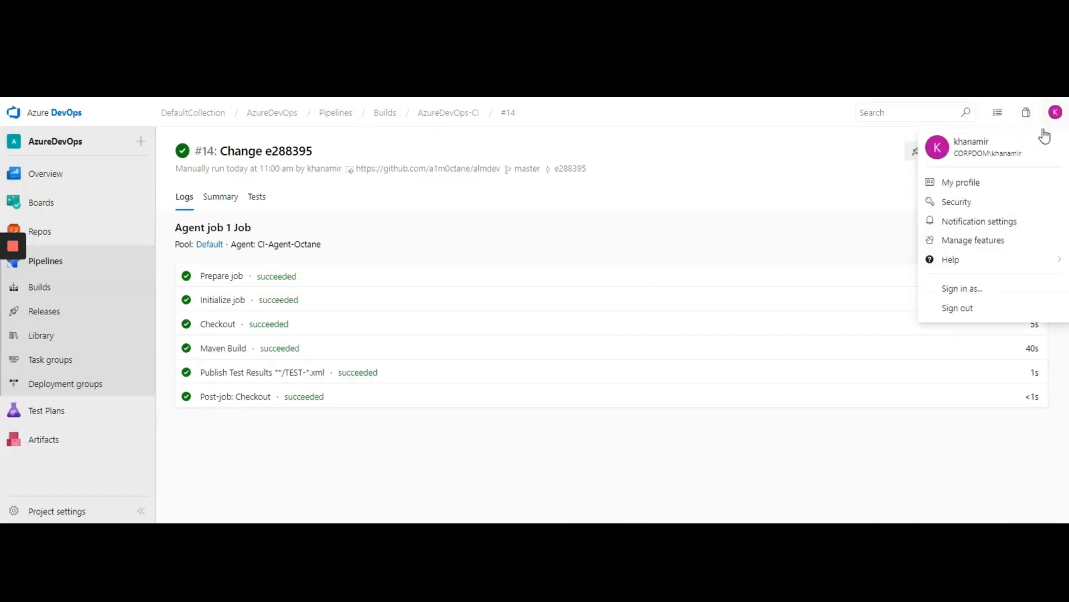
pyautogui.click(981, 205)
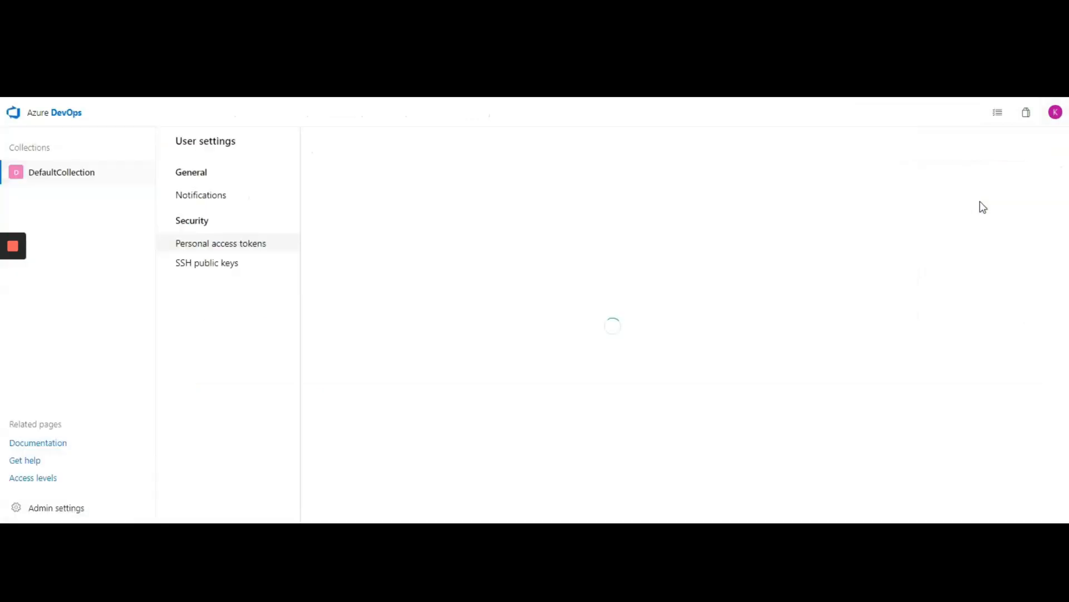
pyautogui.click(226, 249)
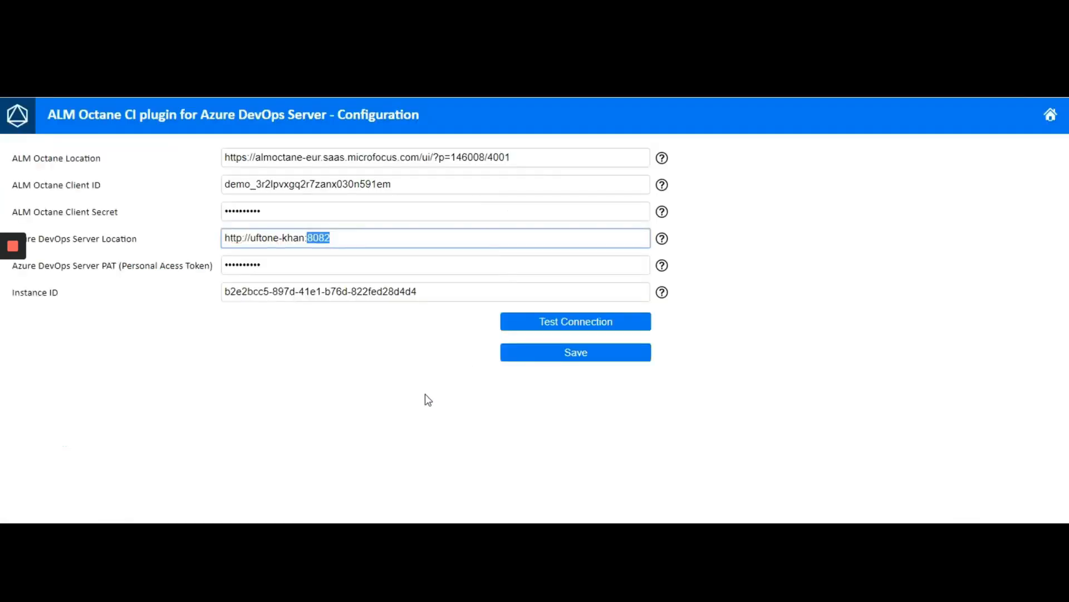
# Back in the plugin configuration, review the instance ID and test the connection.
pyautogui.click(426, 394)
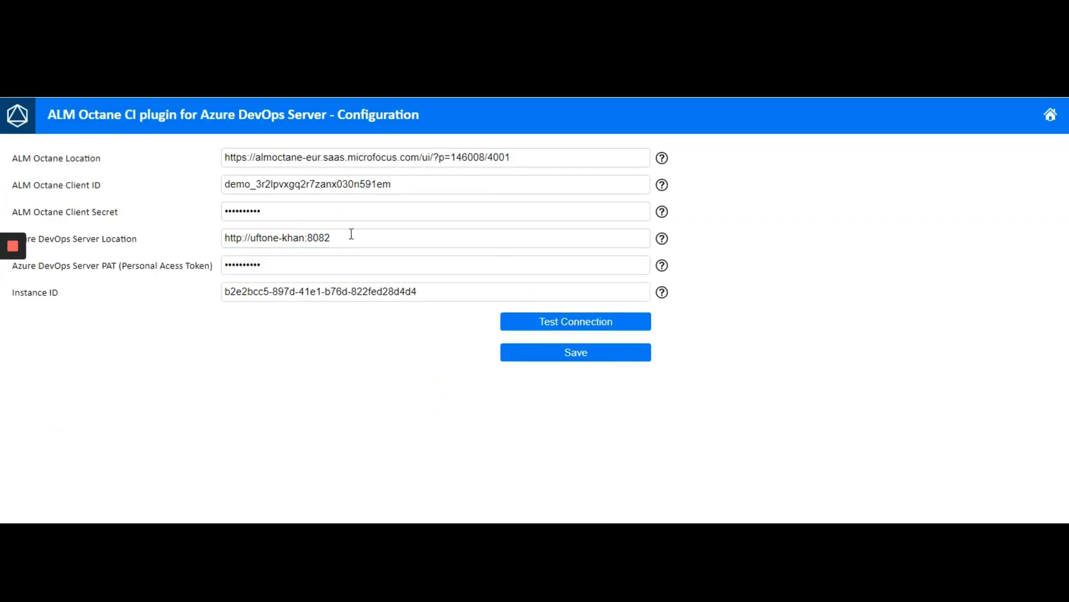
pyautogui.moveTo(440, 299); pyautogui.dragTo(210, 295)
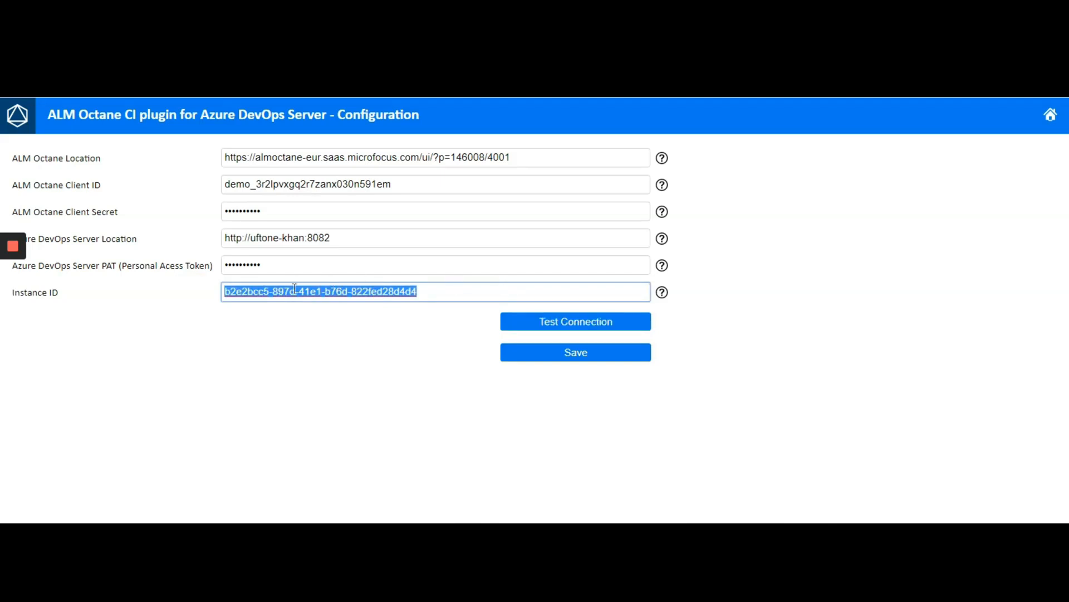
pyautogui.click(552, 323)
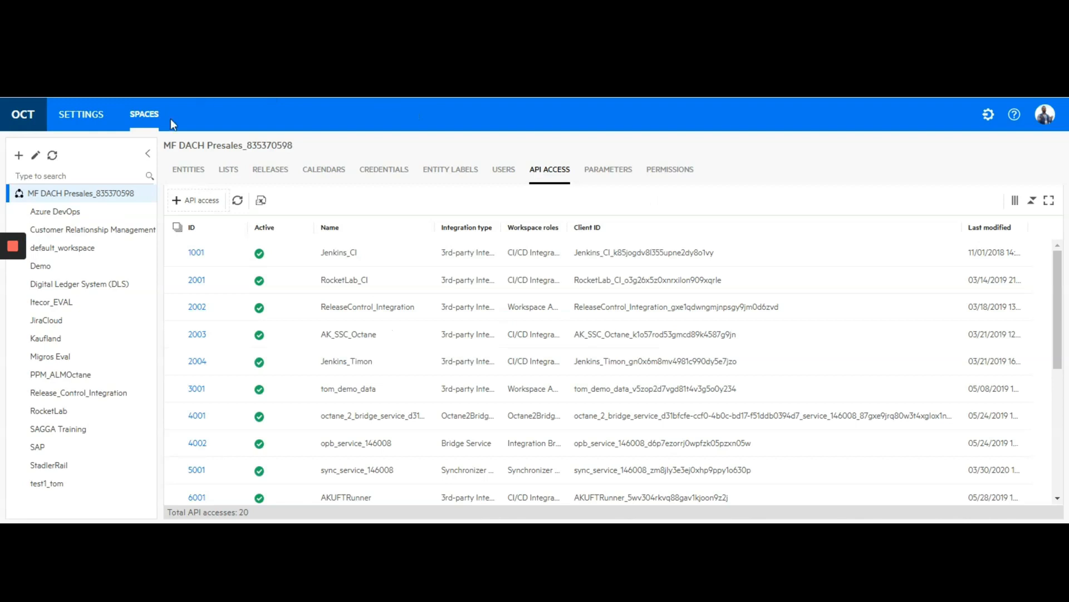
pyautogui.click(94, 214)
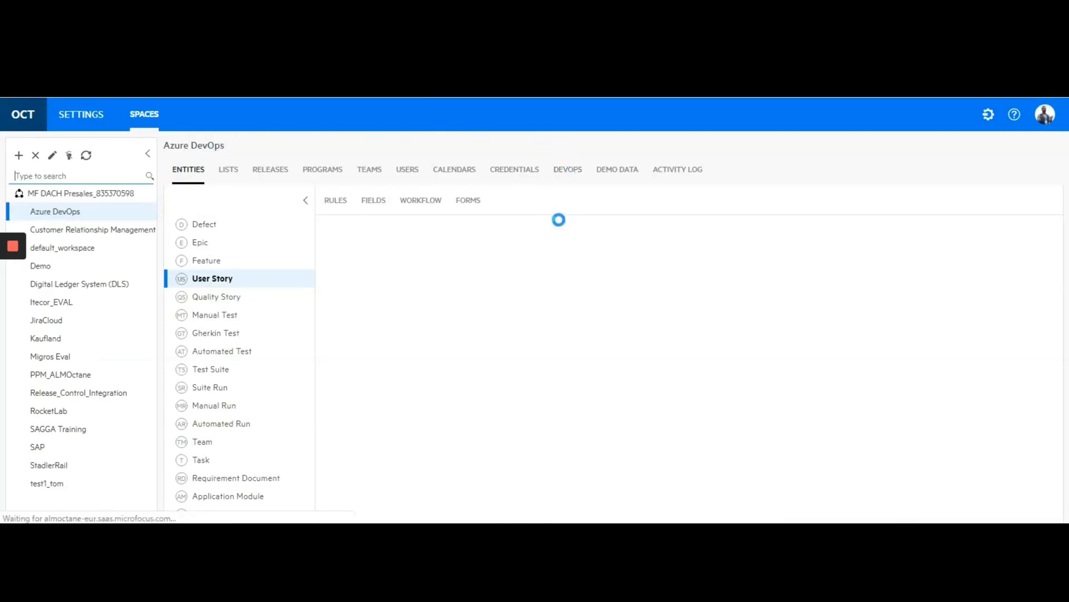
pyautogui.click(565, 170)
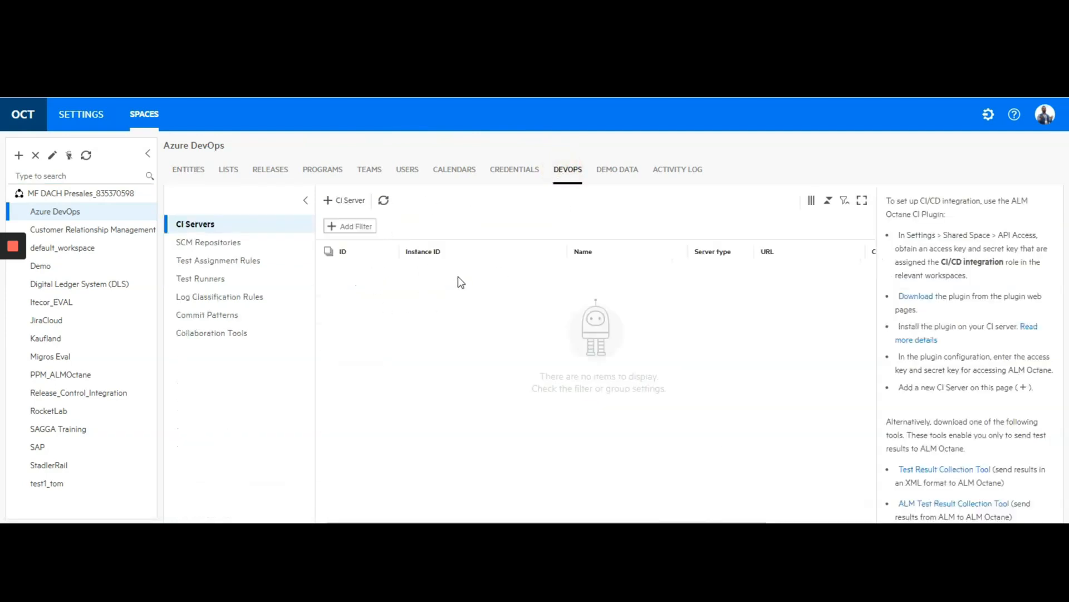
pyautogui.click(353, 204)
pyautogui.click(519, 313)
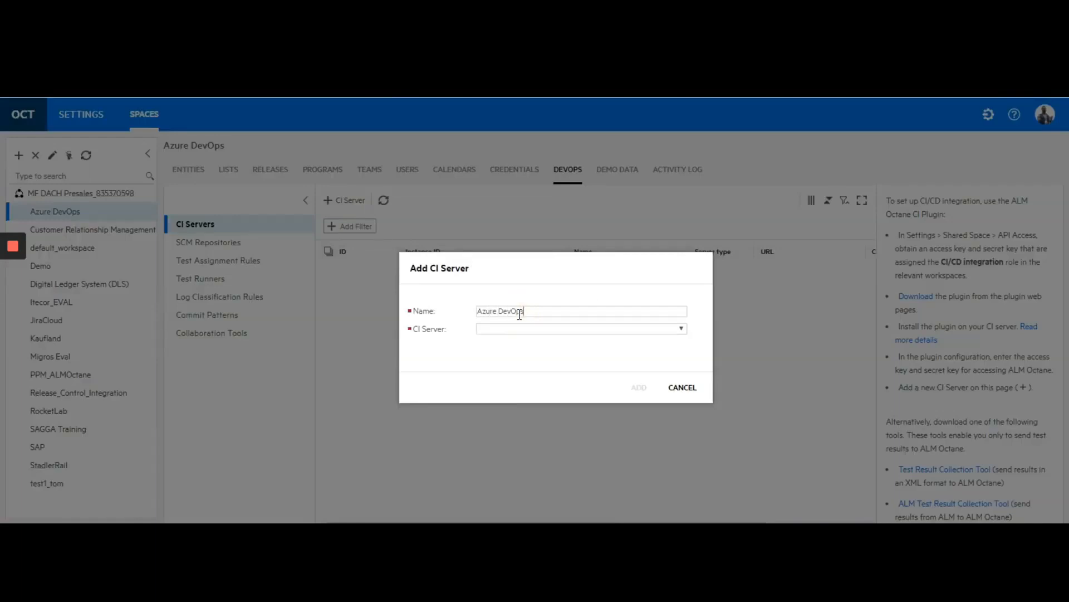
pyautogui.write('erver')
pyautogui.click(680, 328)
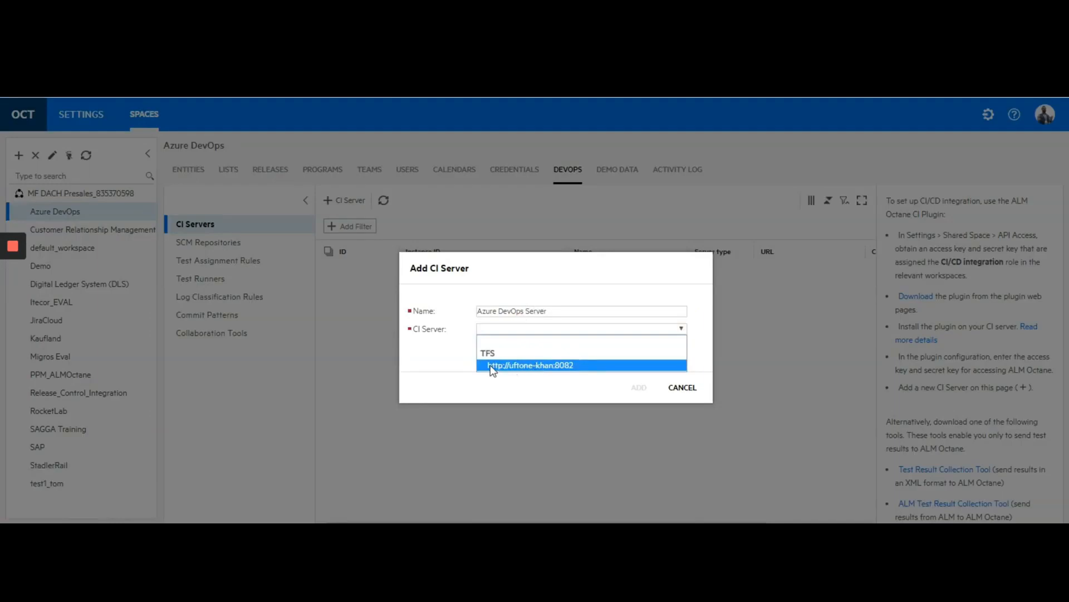
pyautogui.click(552, 365)
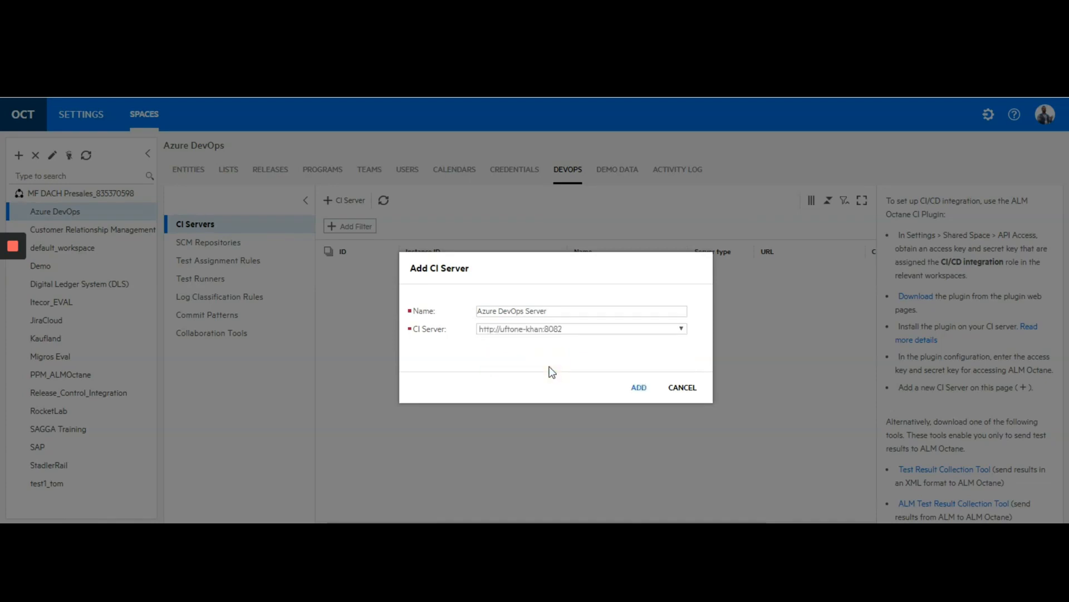
pyautogui.click(639, 391)
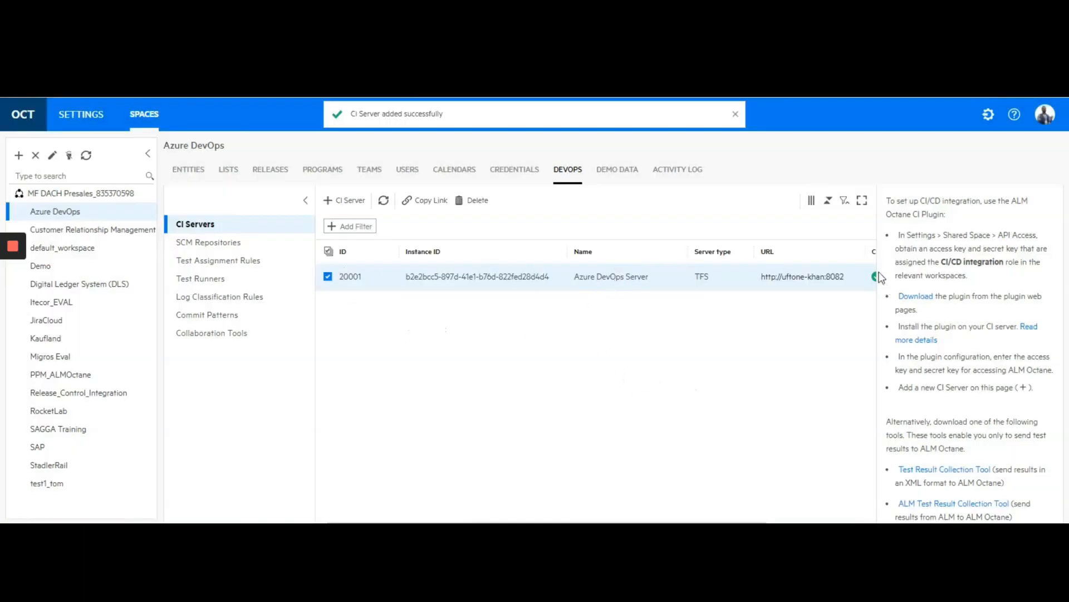
# Inspect the new CI server's connection details, check that its URL opens, and return to ALM Octane.
pyautogui.click(305, 200)
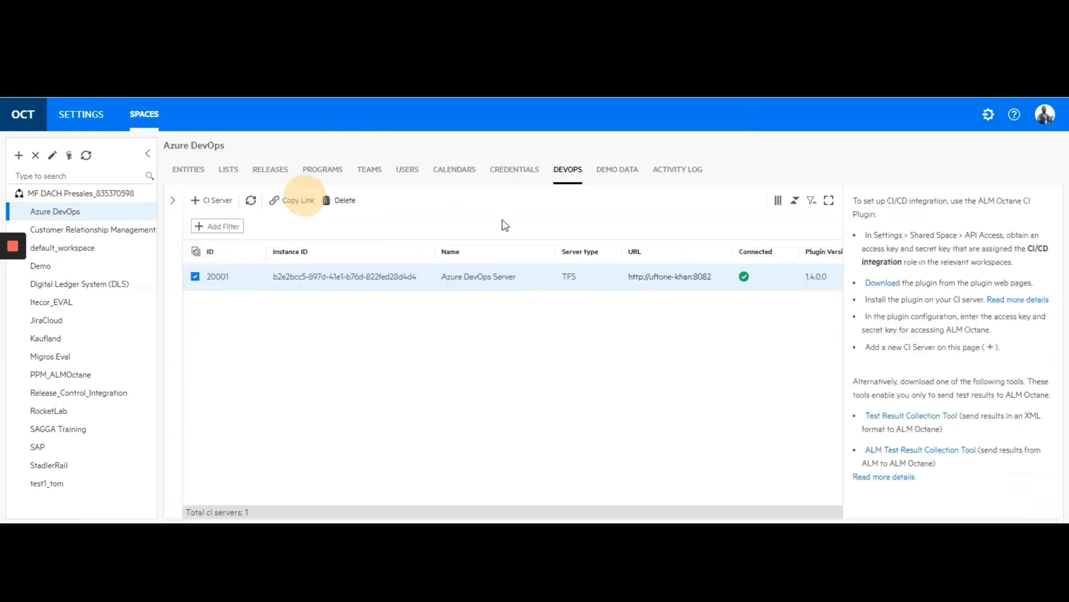
pyautogui.click(678, 276)
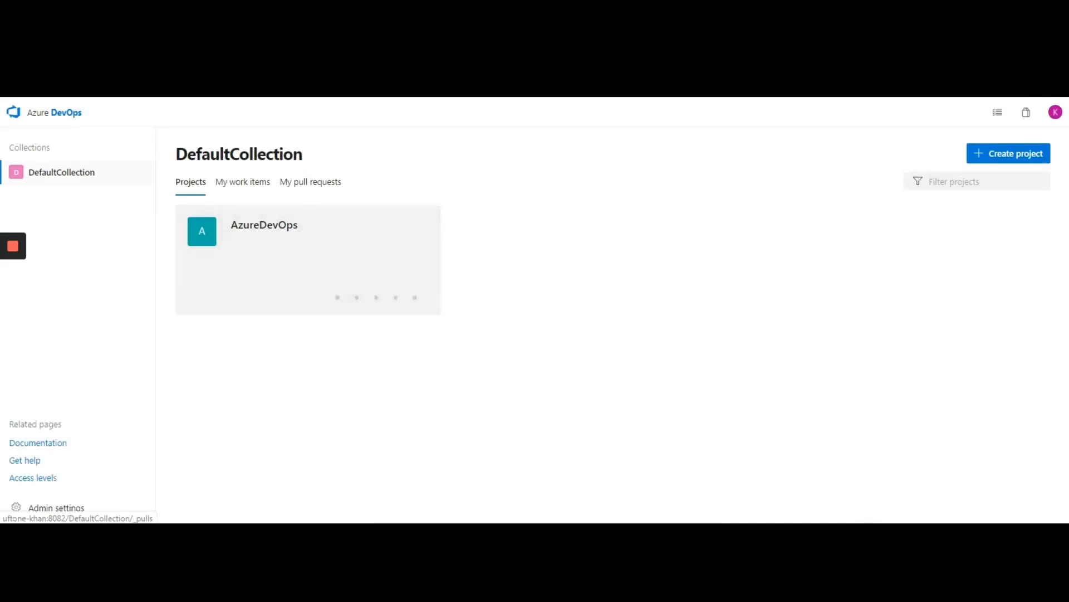
pyautogui.hotkey('ctrl', 'shift', 'Tab')
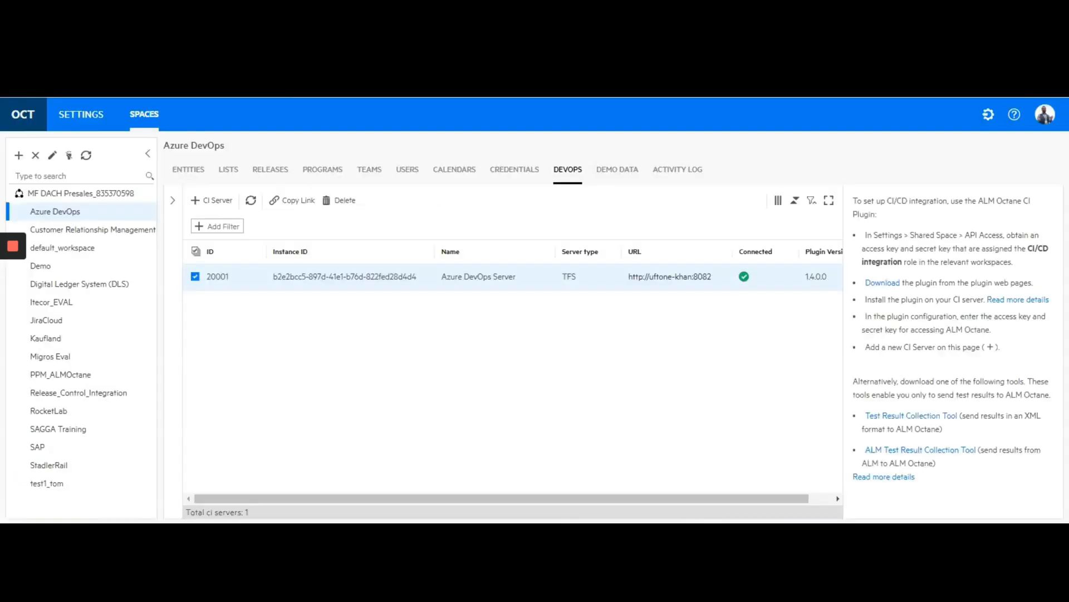
# In the workspace's Pipelines module, add a pipeline named AzureDevOps-CI for the AzureDevOps-CI job on Azure DevOps Server.
pyautogui.click(988, 112)
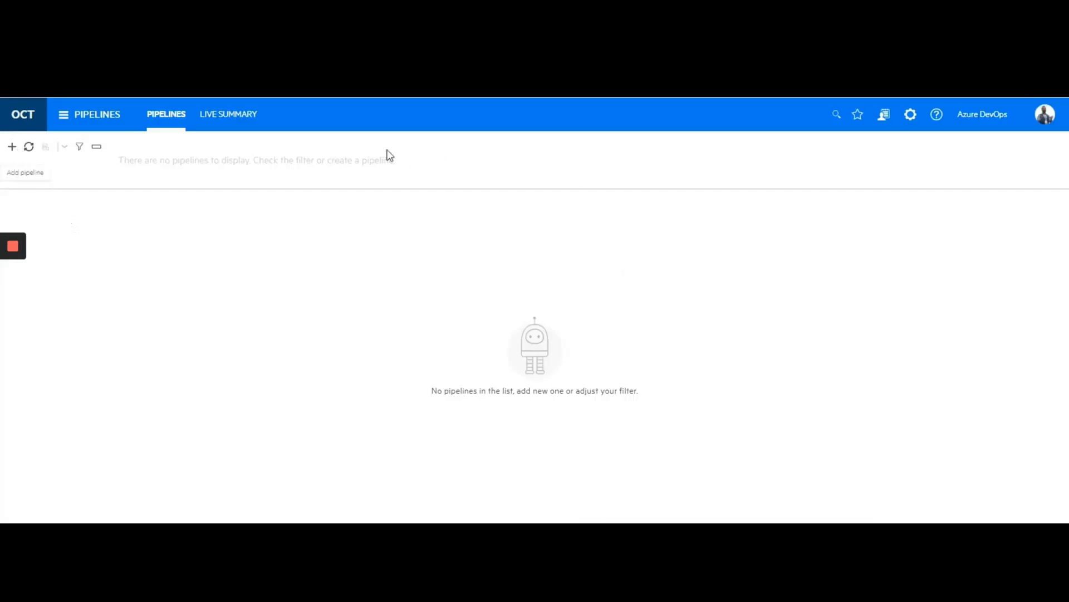
pyautogui.click(12, 146)
pyautogui.click(557, 239)
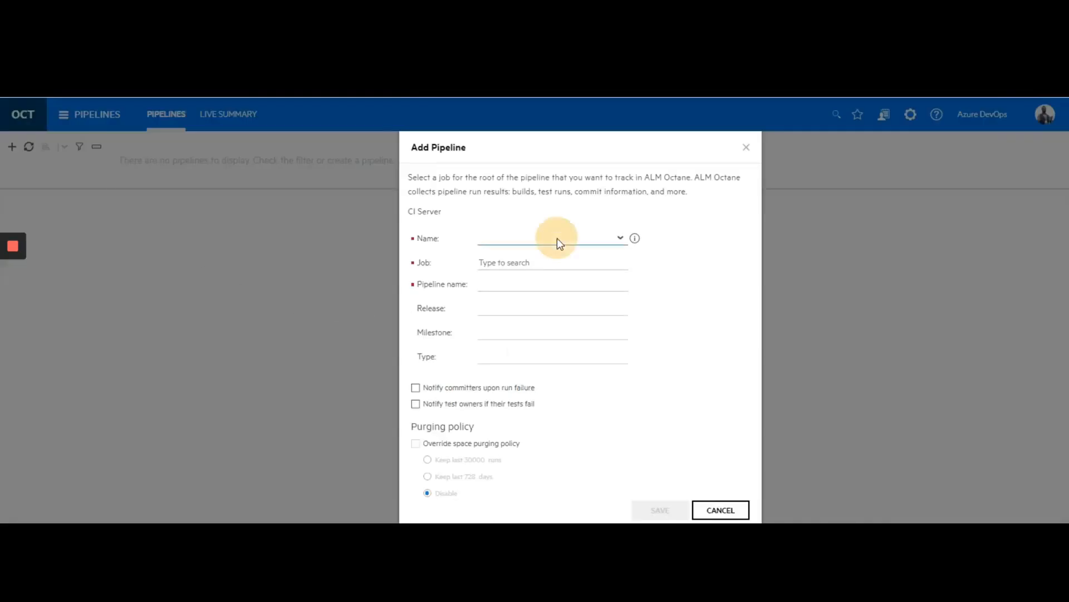
pyautogui.click(572, 273)
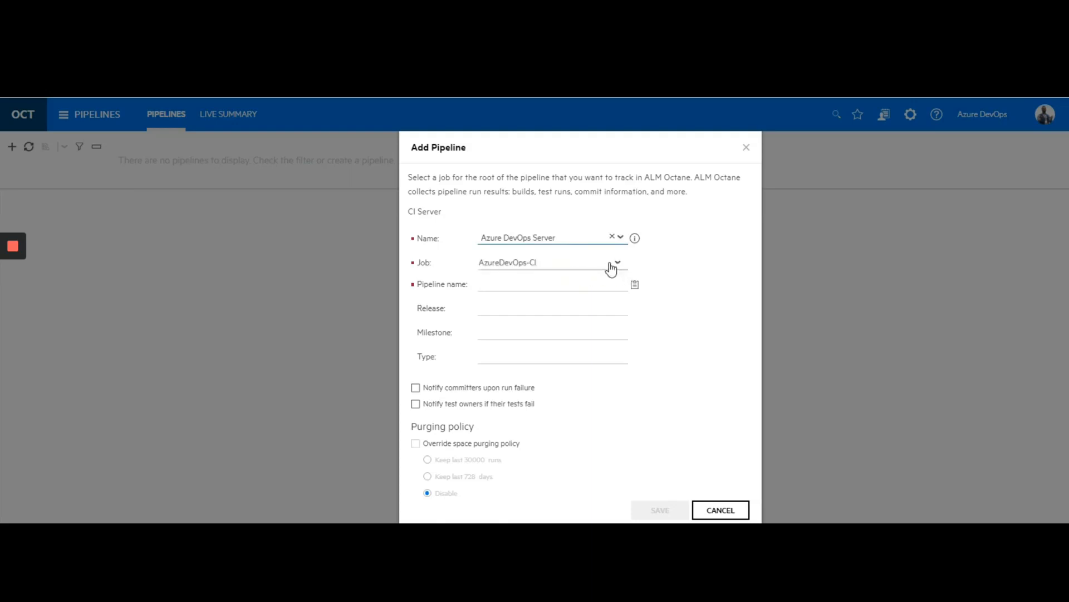
pyautogui.click(611, 269)
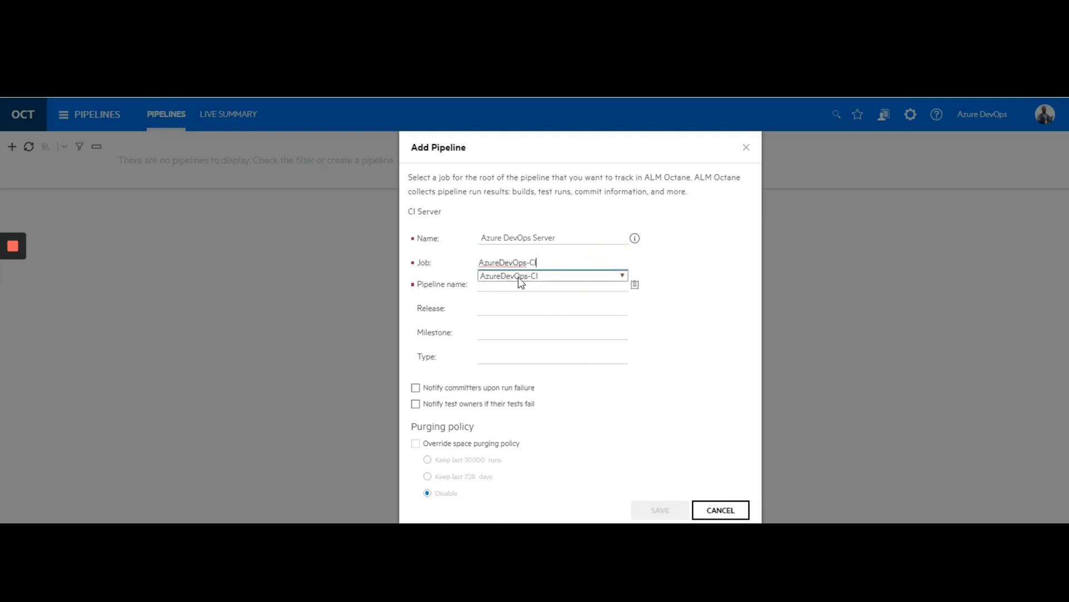
pyautogui.click(675, 282)
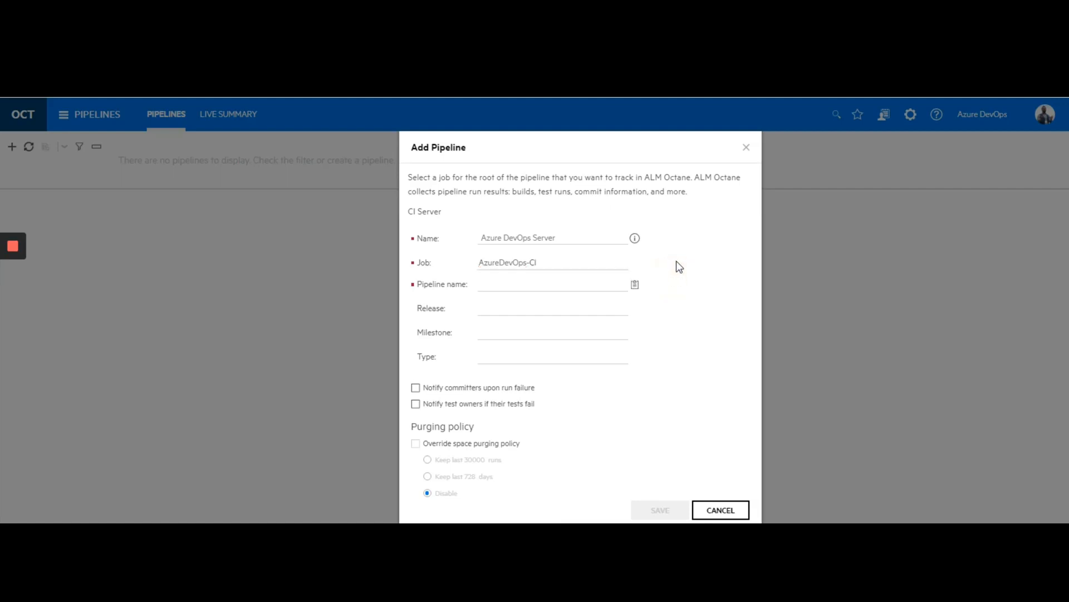
pyautogui.click(635, 284)
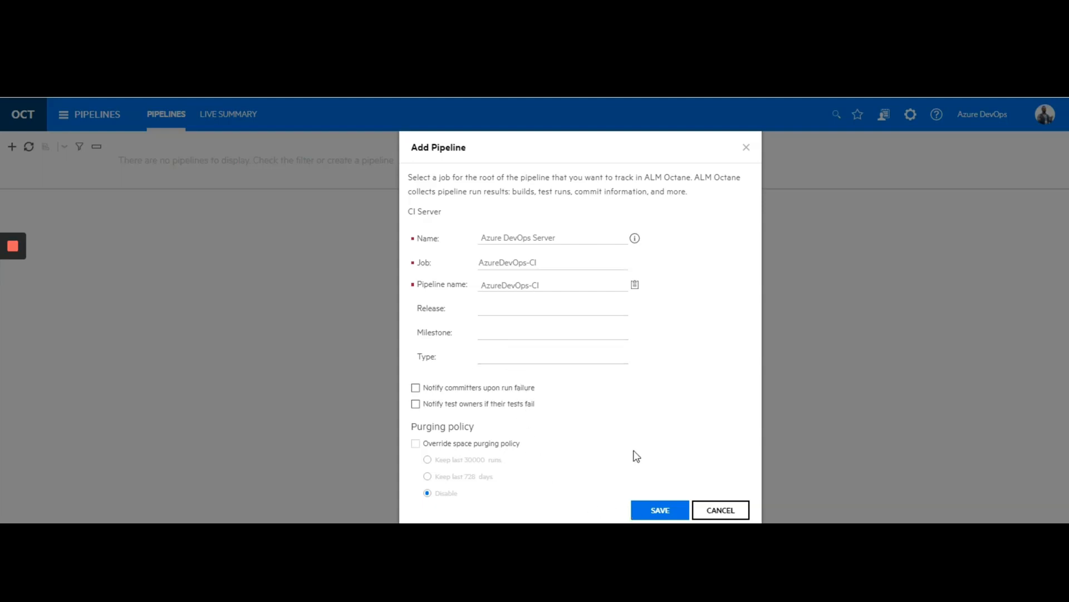
pyautogui.click(657, 511)
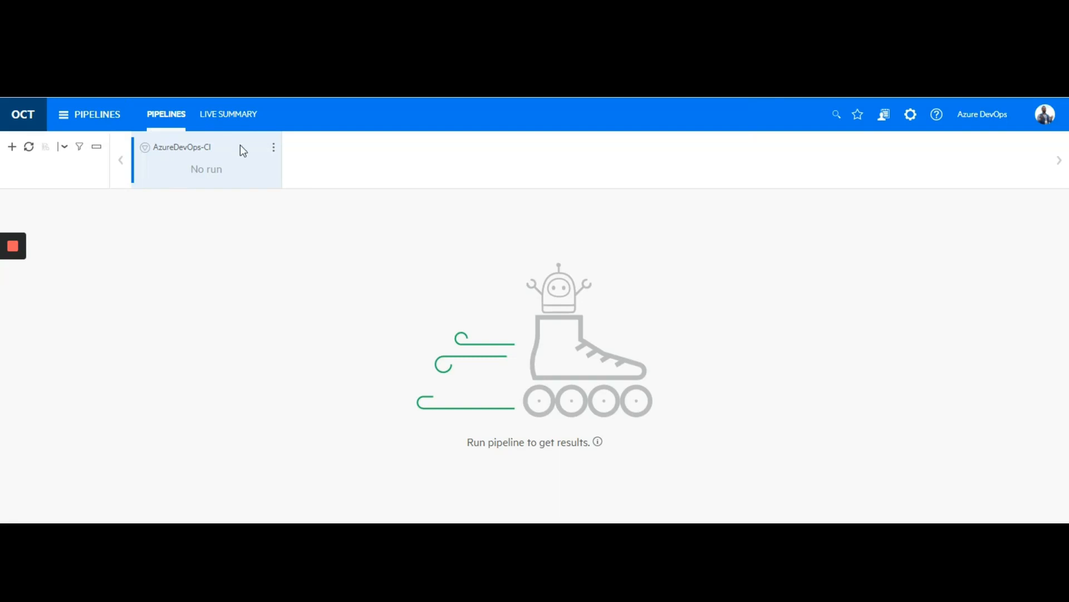
# Run the AzureDevOps-CI pipeline and follow the log of its build #15 in the AzureDevOps project in Azure DevOps.
pyautogui.click(274, 151)
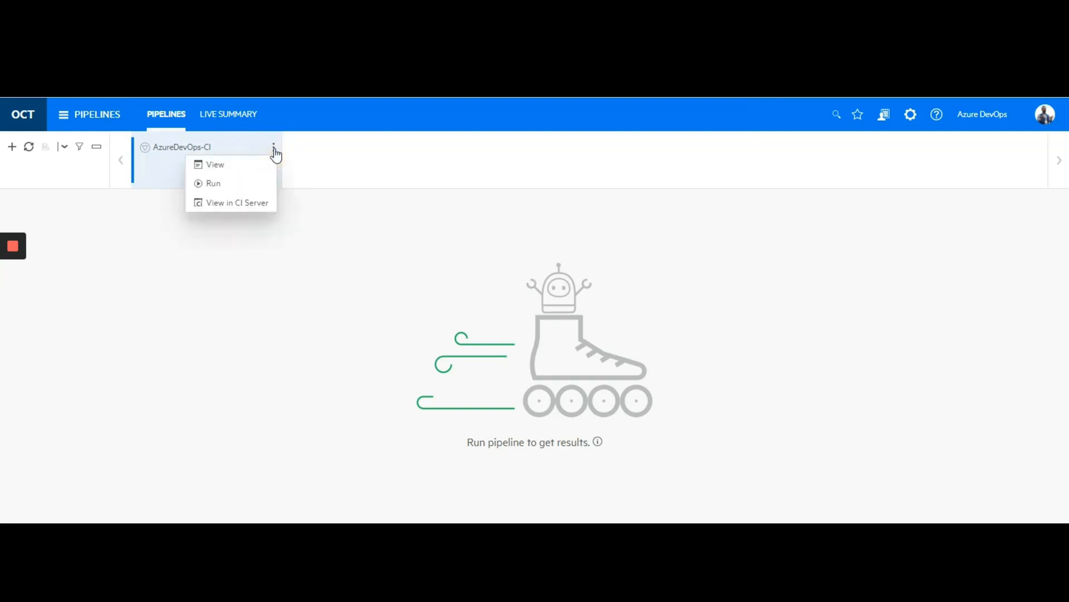
pyautogui.click(230, 183)
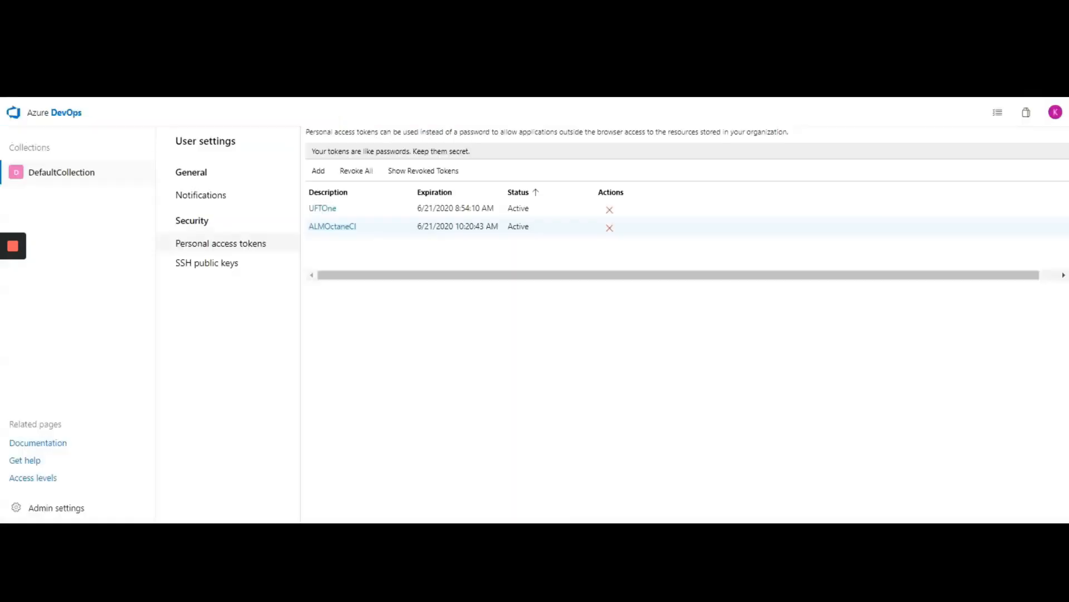
pyautogui.click(69, 113)
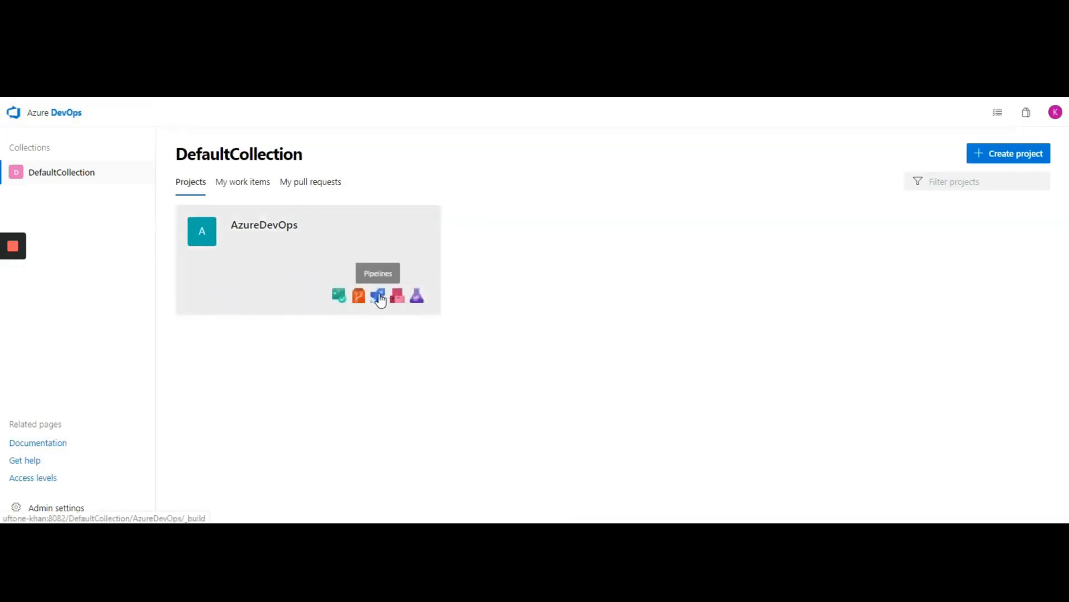
pyautogui.click(378, 297)
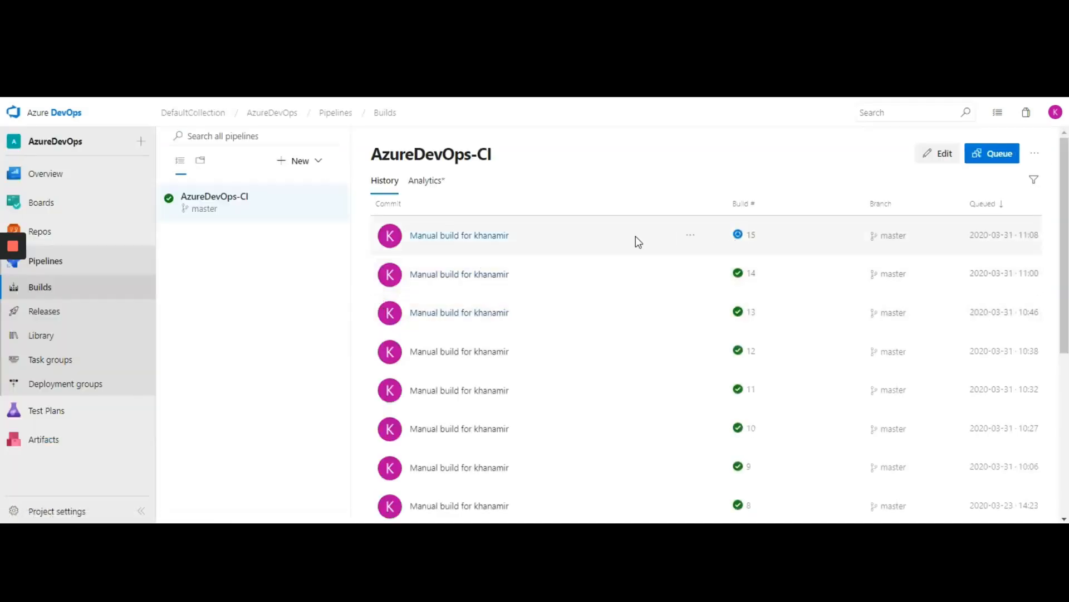
pyautogui.click(490, 236)
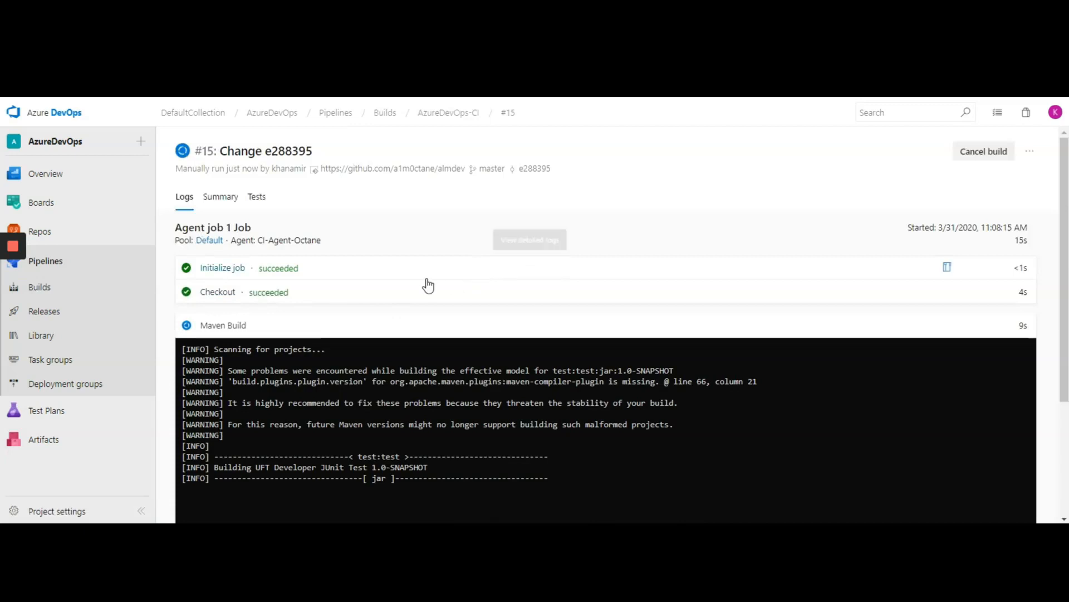
pyautogui.scroll(-3, 428, 288)
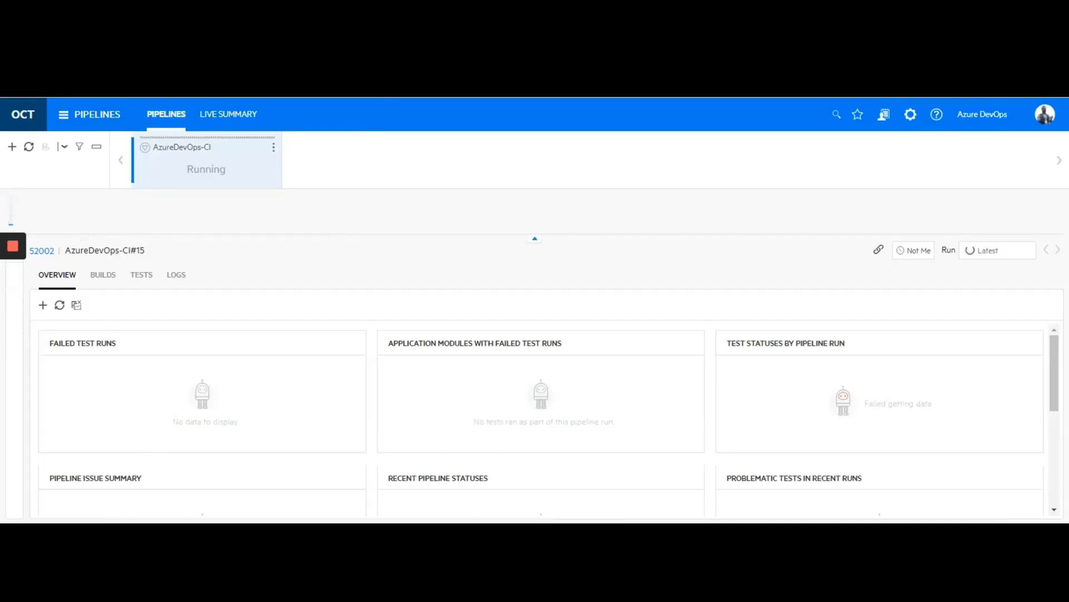
# Back in ALM Octane, view the builds of the AzureDevOps-CI run and reload the page to update its status.
pyautogui.press('super+Down')
pyautogui.click(368, 256)
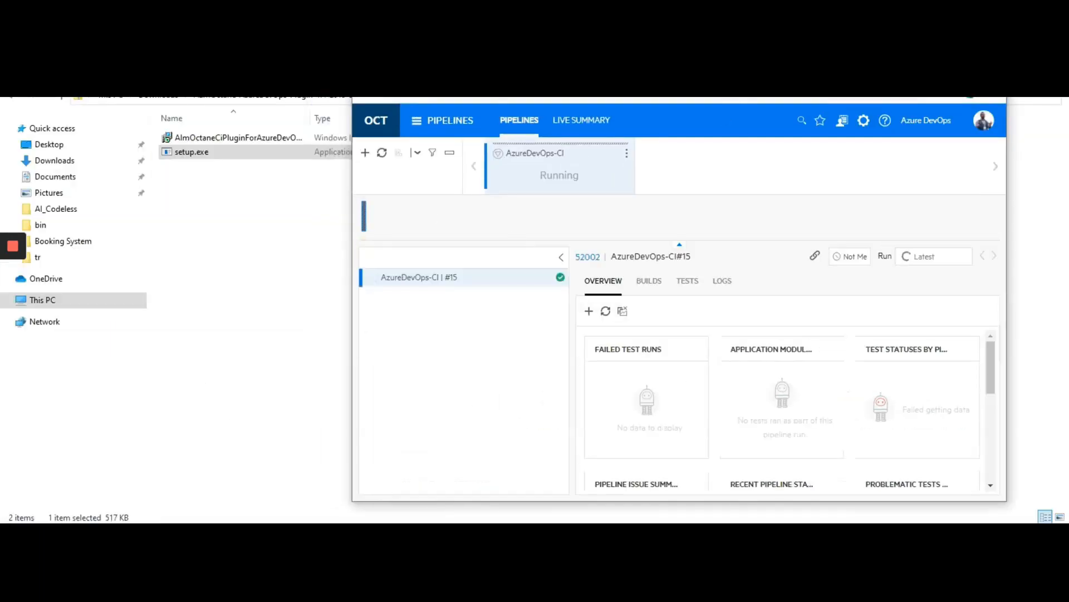
pyautogui.press('super+Up')
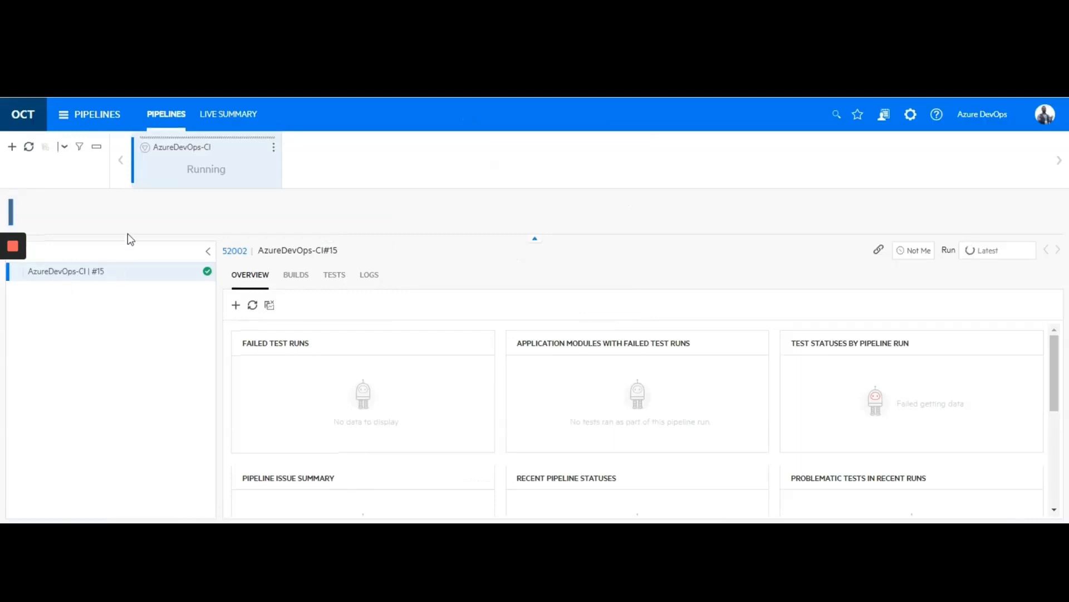
pyautogui.click(61, 84)
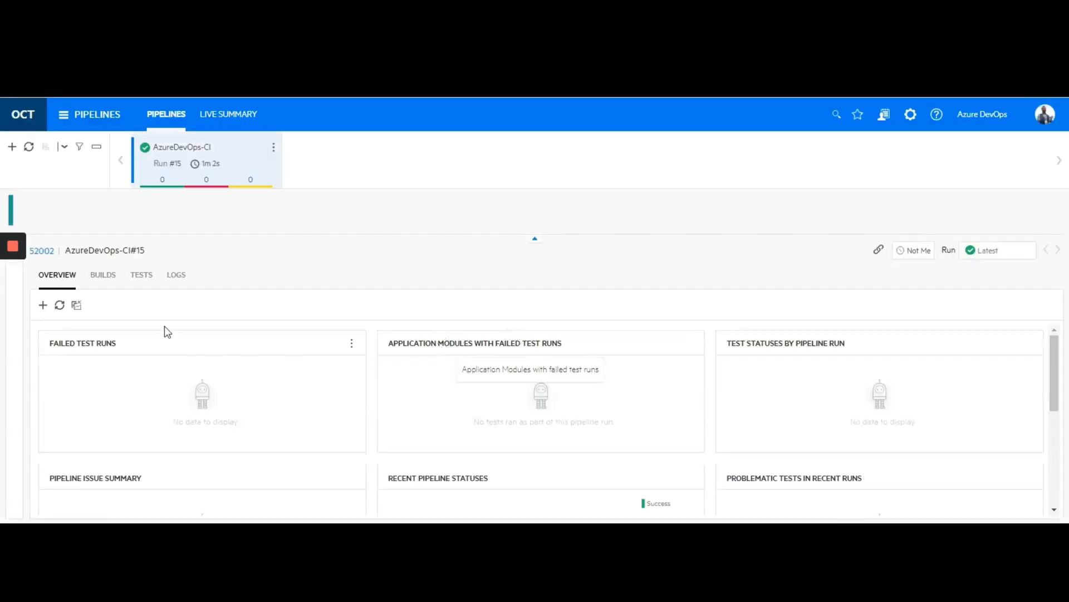
# Open the test results of run #15, refresh the pipeline figures, and select the failed test71 run.
pyautogui.click(143, 277)
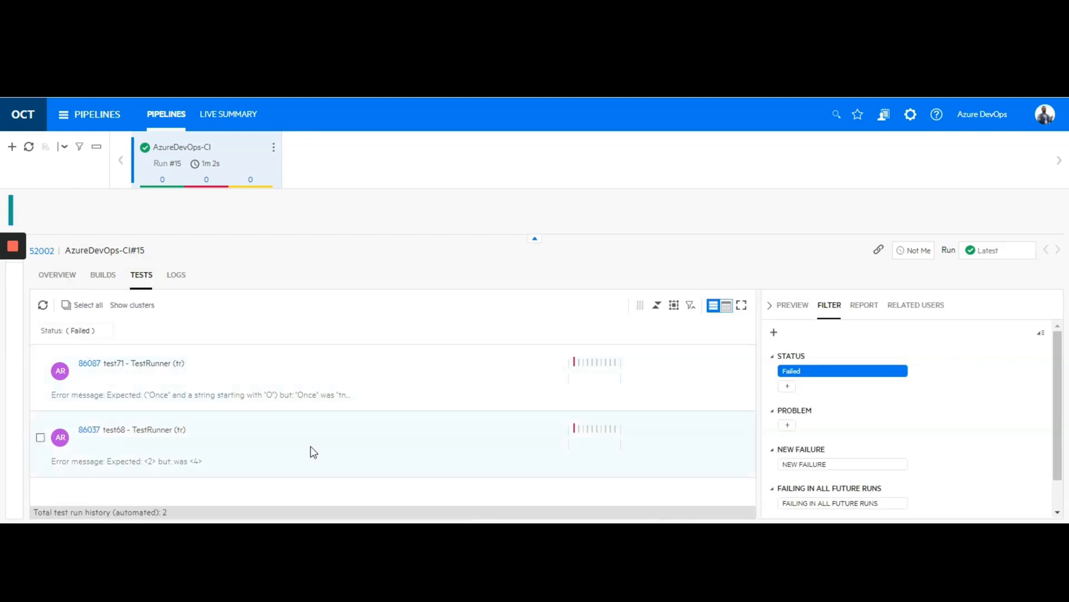
pyautogui.click(29, 147)
pyautogui.click(146, 373)
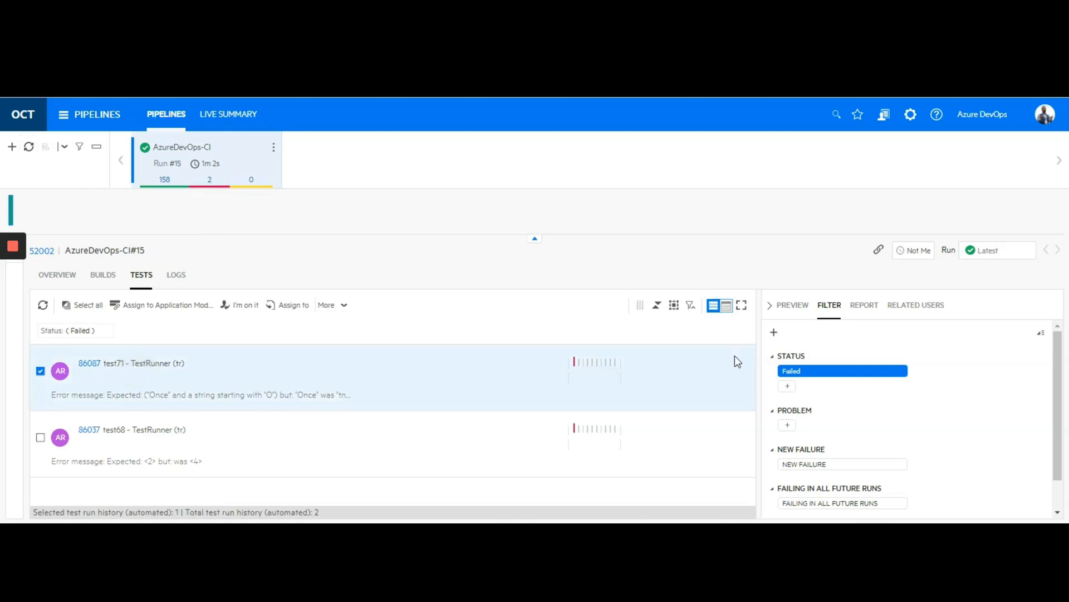
# View the error report and stack trace of the failed test71 and test68 runs, ending back on test71.
pyautogui.click(861, 307)
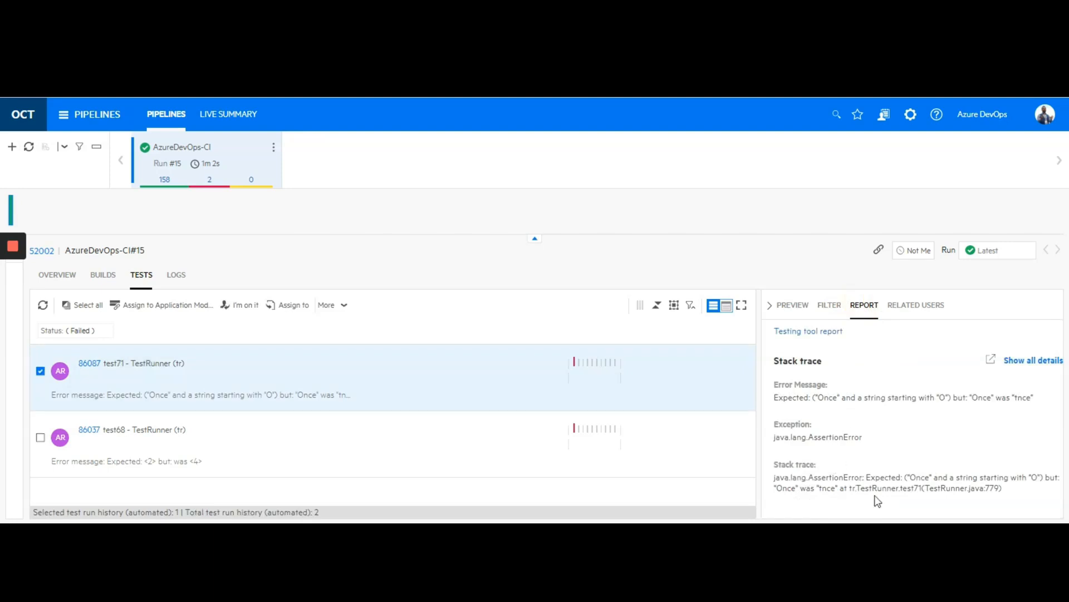
pyautogui.click(366, 443)
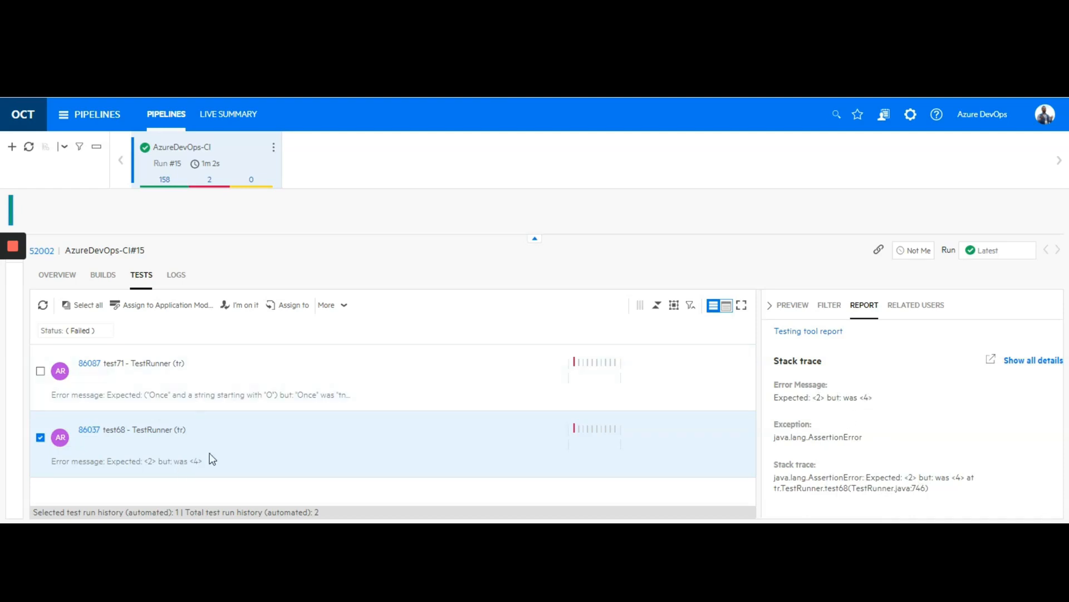
pyautogui.click(236, 376)
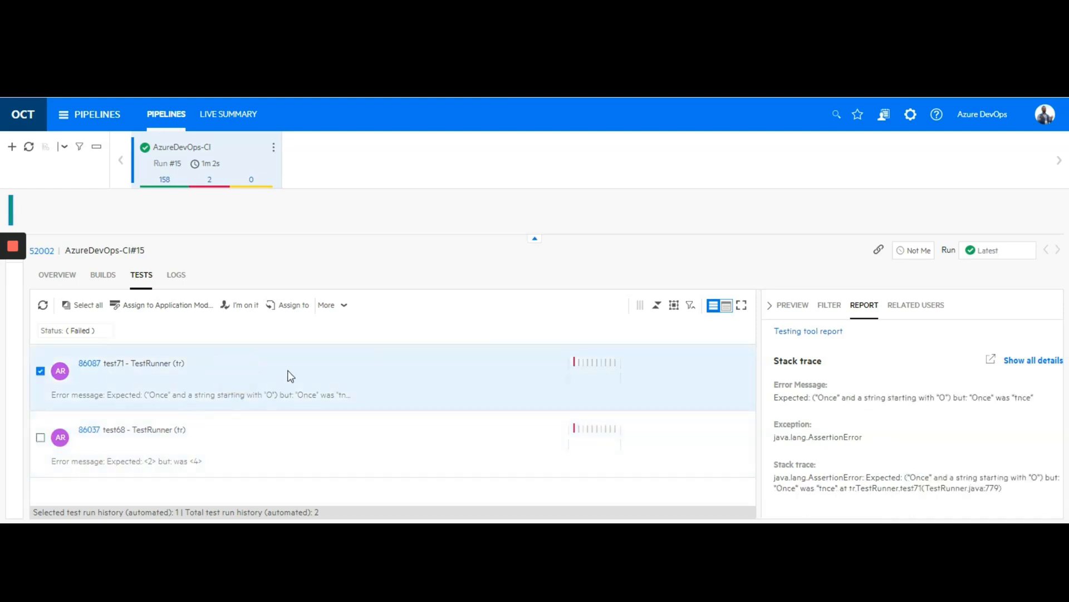
# Open the overview of run #15 and examine its test status breakdown in the chart and the pipeline summary.
pyautogui.moveTo(223, 339)
pyautogui.moveTo(114, 330)
pyautogui.click(49, 279)
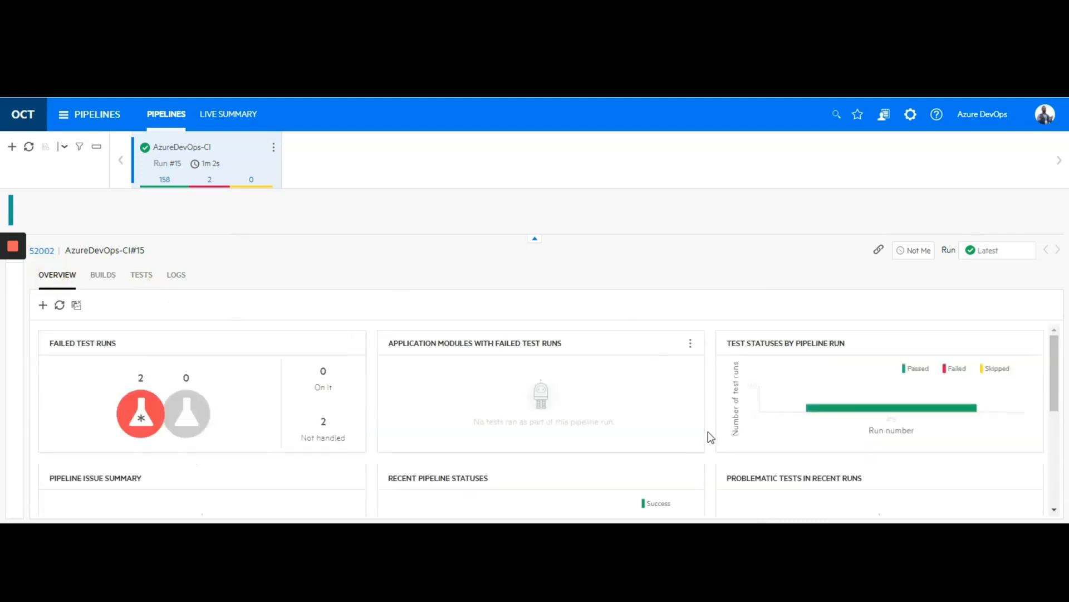
pyautogui.moveTo(889, 402)
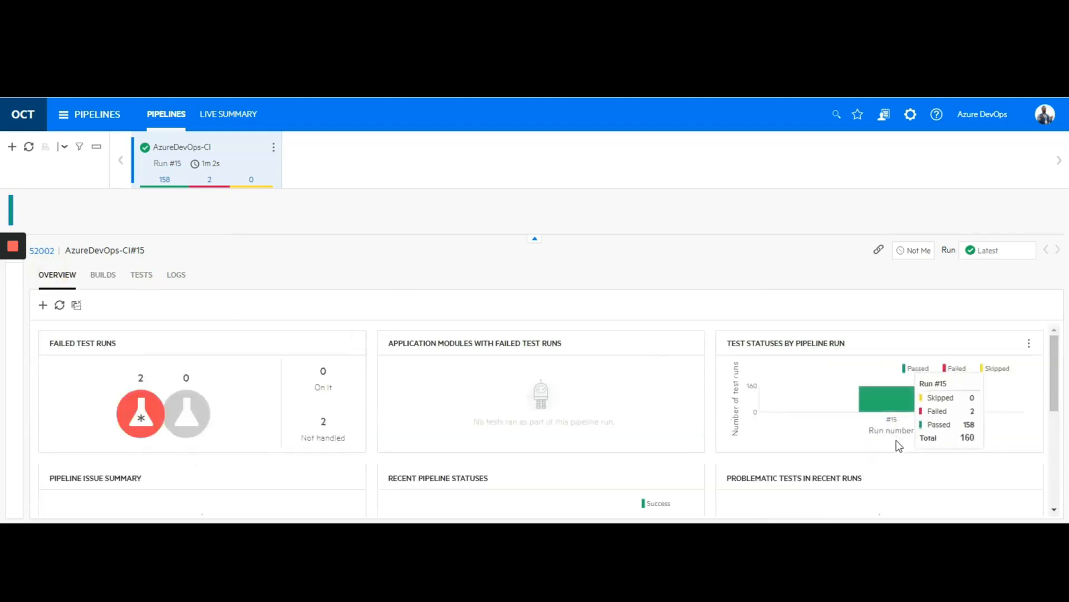
pyautogui.moveTo(146, 151)
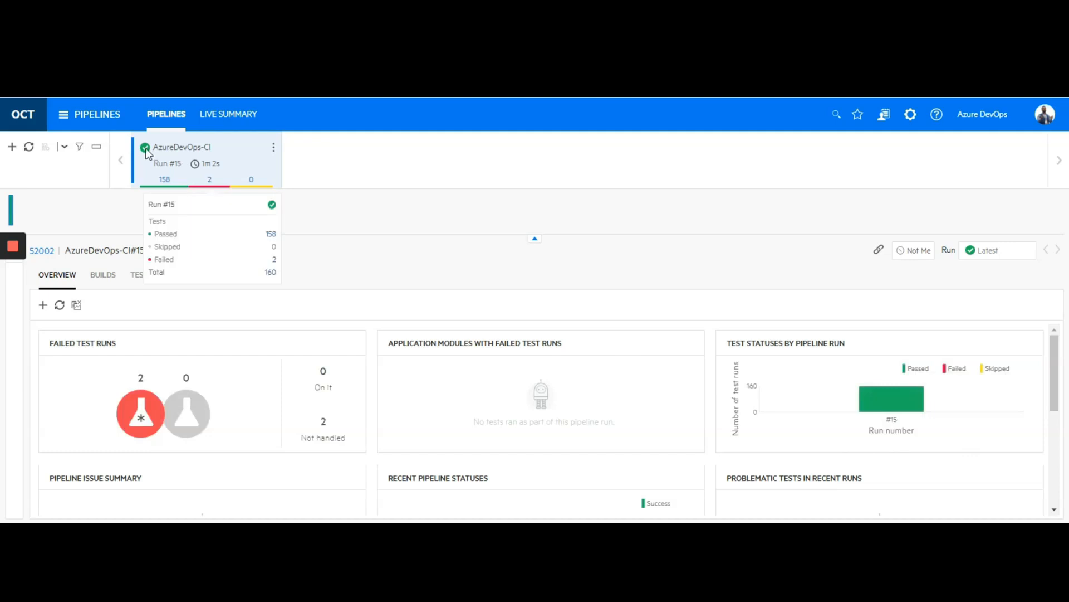